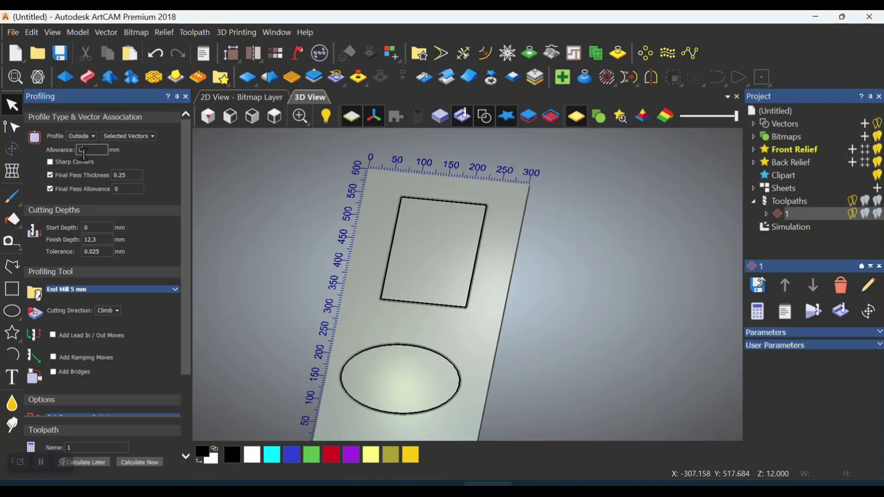
Enable sharp corners for the outside profile and select the vectors associated with toolpath 1
click(53, 162)
scroll(418, 199, up, 3)
scroll(418, 199, up, 2)
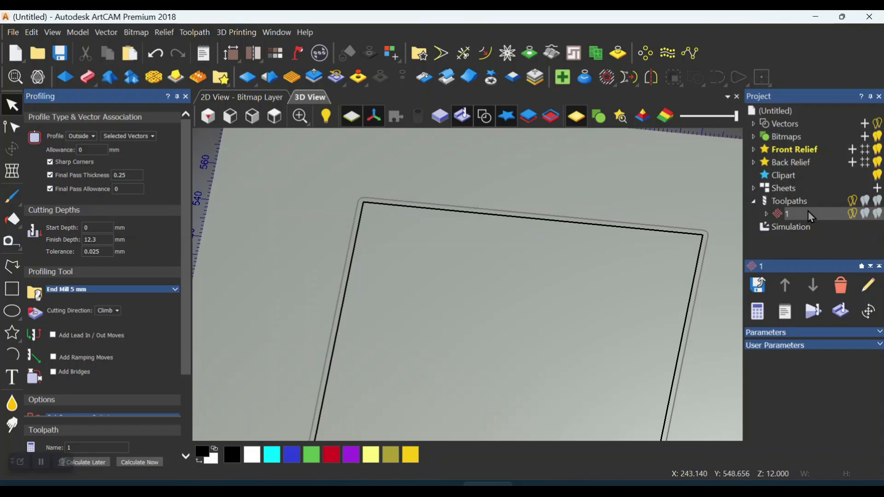
right_click(808, 213)
click(783, 274)
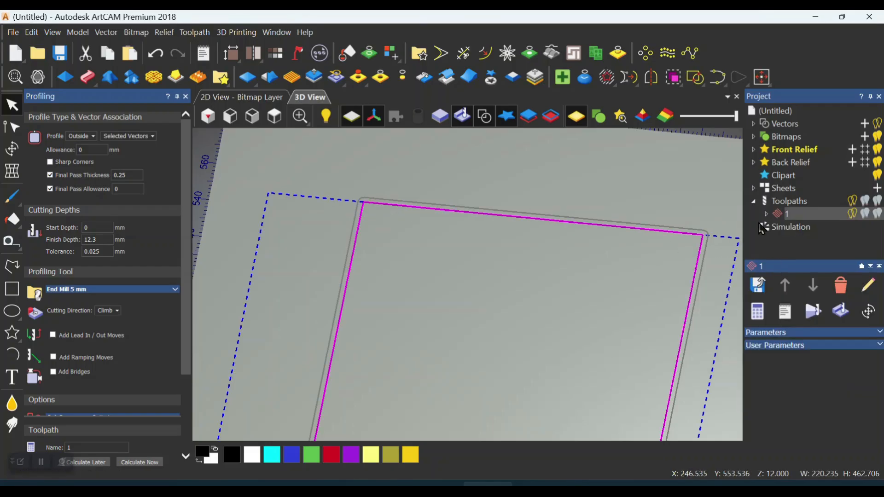
Clear the vector selection and try to calculate the profiling toolpath
scroll(453, 196, down, 5)
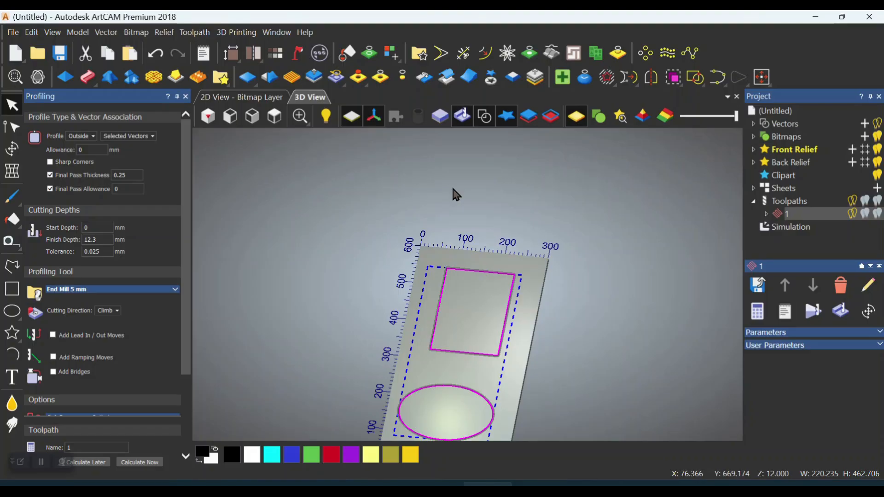
scroll(450, 185, down, 2)
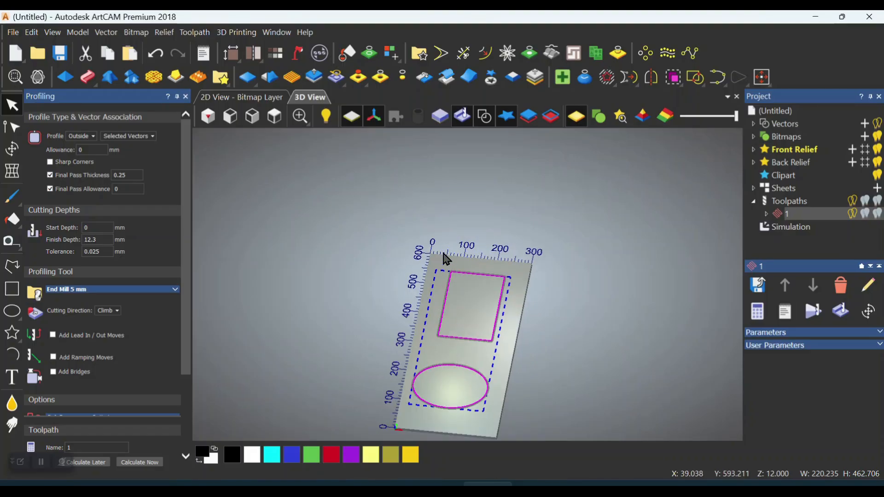
click(450, 230)
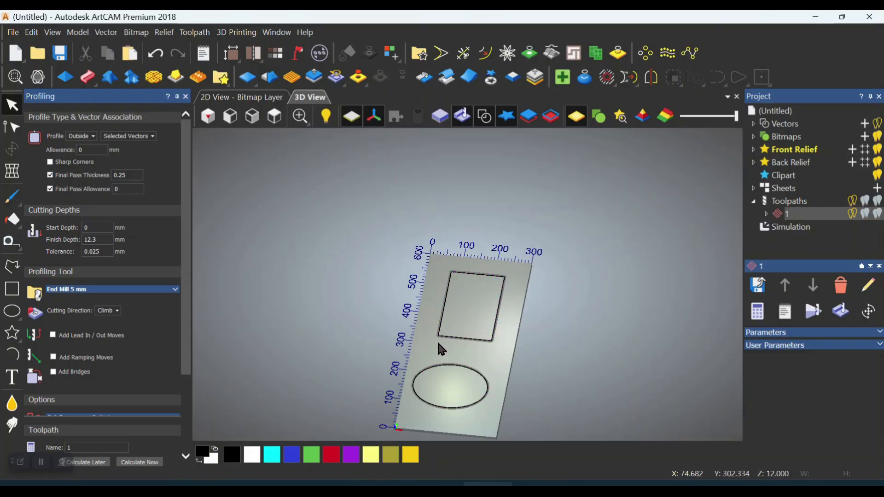
scroll(183, 188, down, 3)
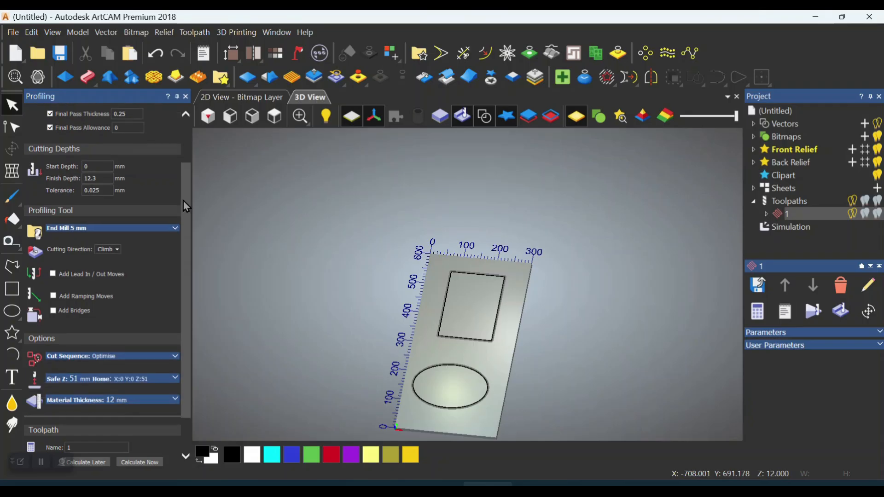
click(140, 462)
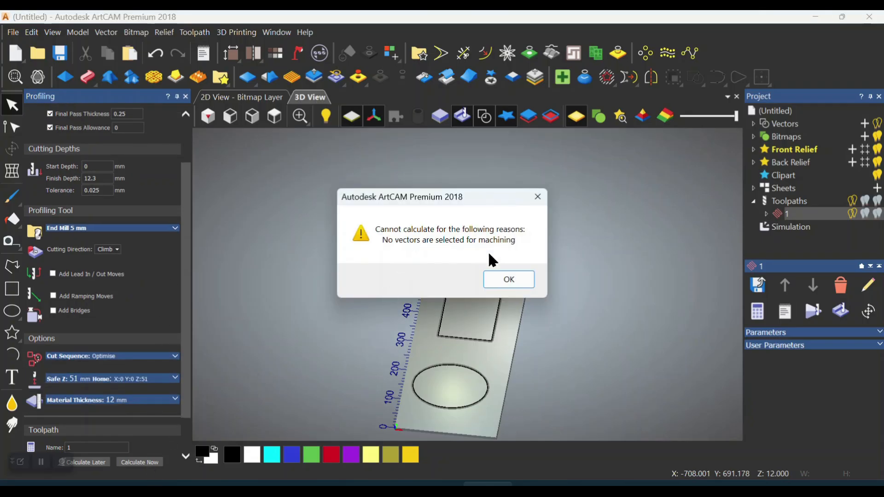
click(509, 279)
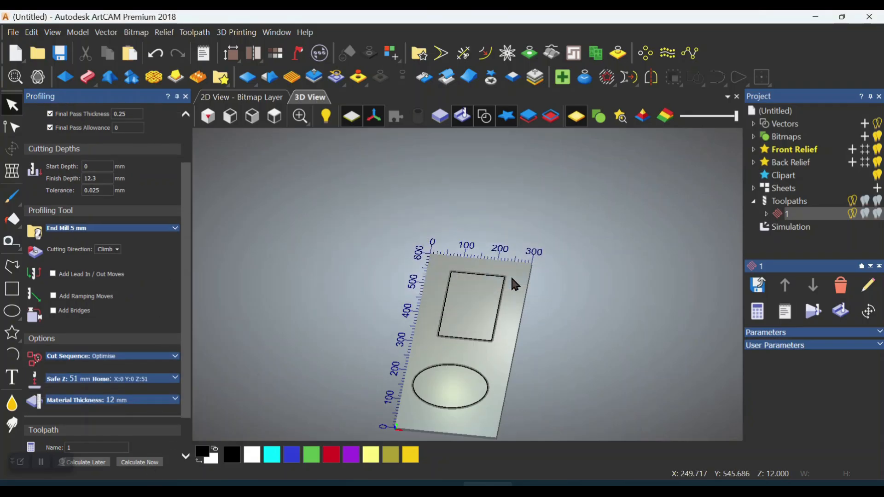
Examine the corner of the rectangle, selecting its vector and the offset toolpath alternately to compare them
scroll(518, 279, up, 5)
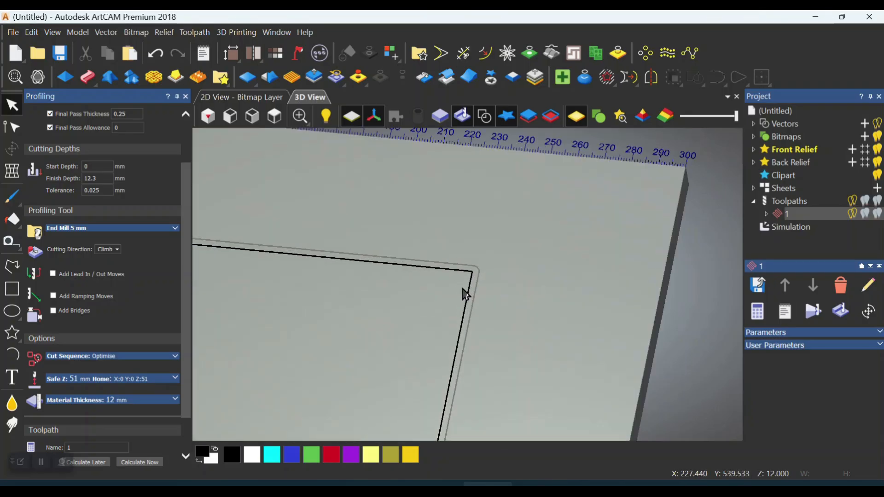
click(476, 277)
scroll(535, 213, down, 5)
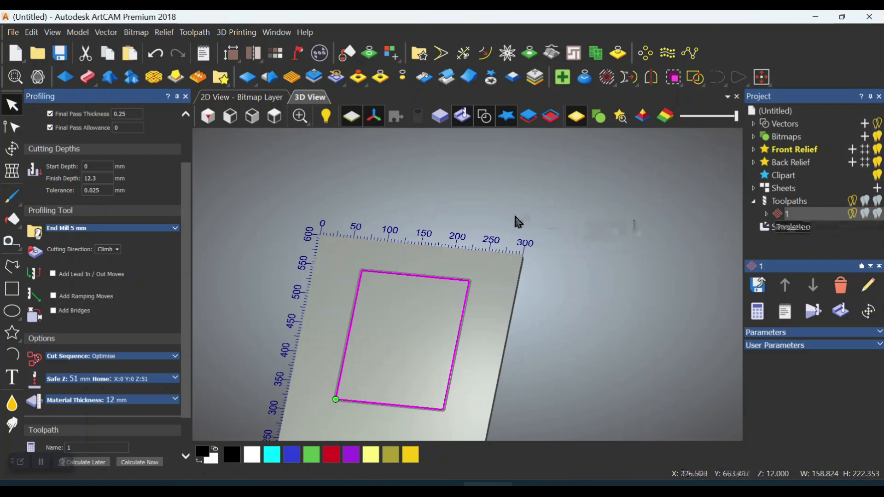
scroll(482, 276, up, 5)
scroll(425, 298, up, 2)
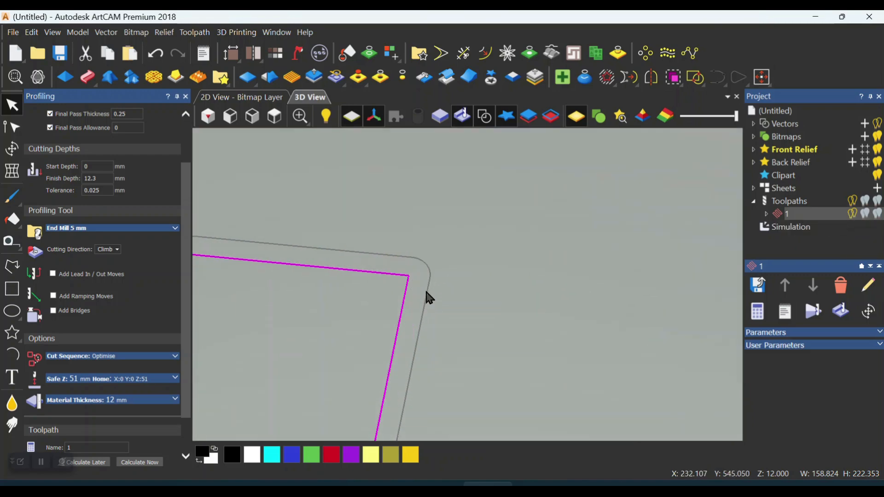
click(428, 288)
scroll(481, 216, down, 3)
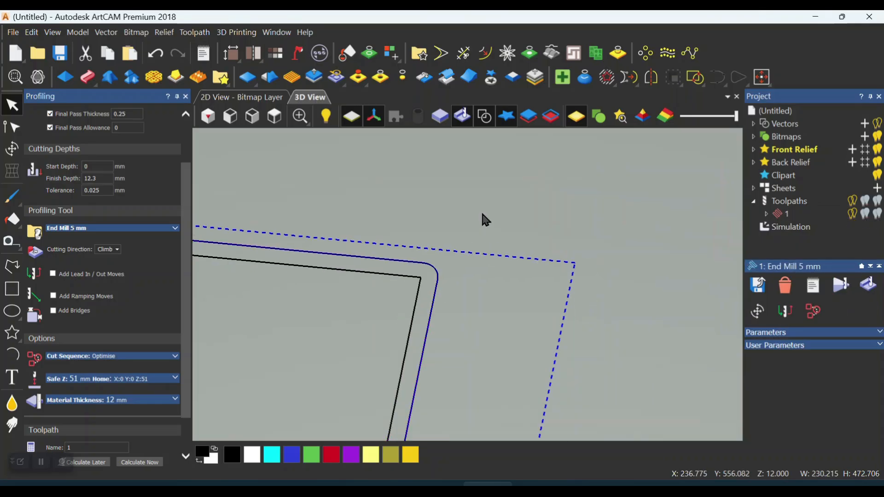
scroll(474, 276, up, 3)
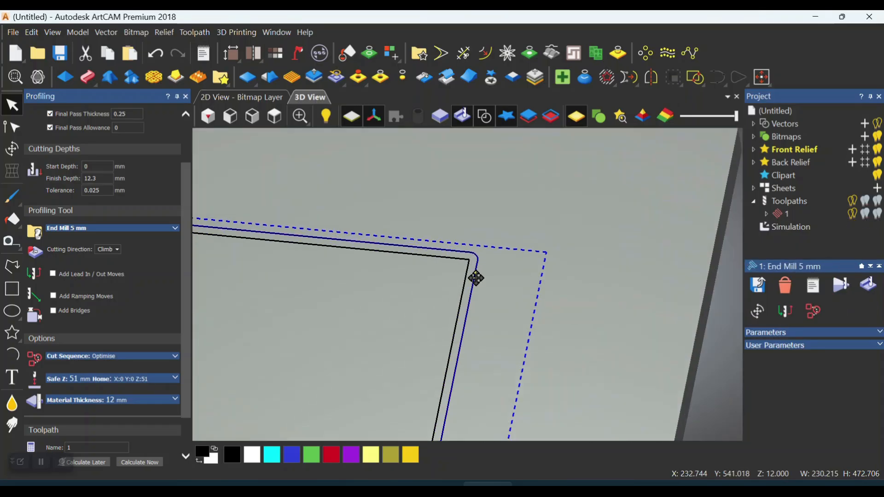
click(460, 271)
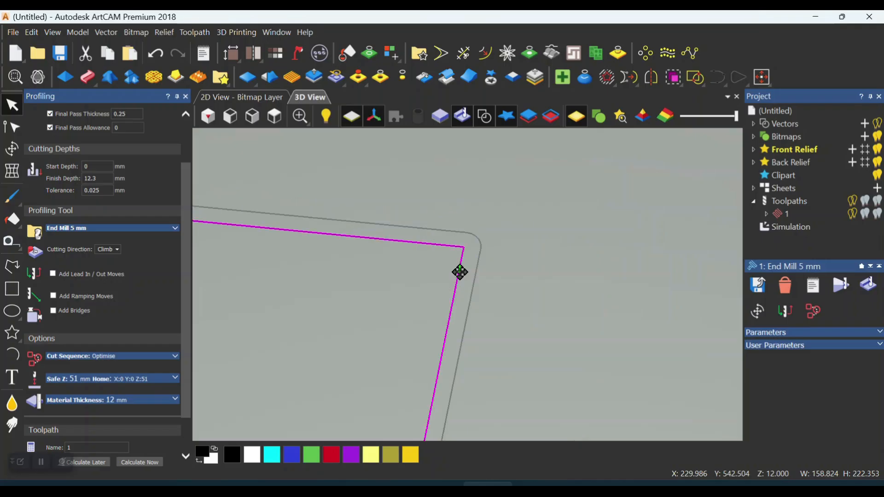
scroll(550, 211, down, 3)
scroll(466, 291, up, 3)
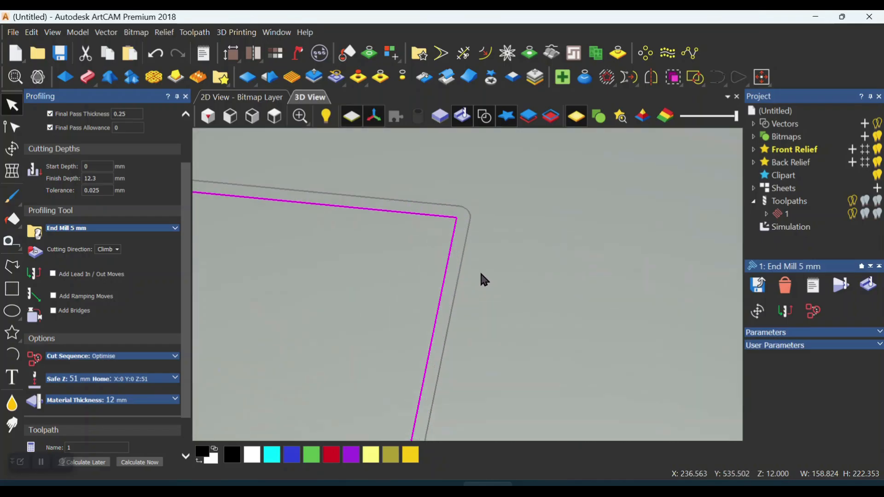
click(462, 263)
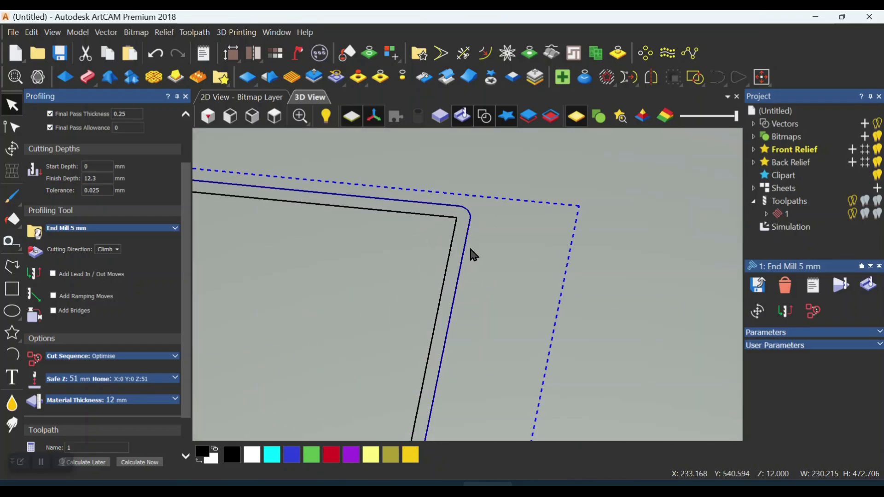
scroll(472, 254, down, 2)
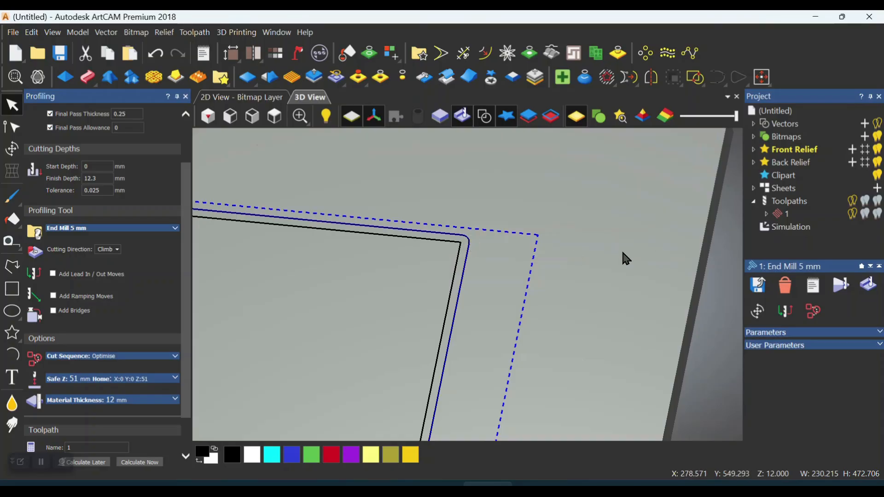
Hide toolpath 1 in the 3D view and select both the rectangle and ellipse vectors
click(852, 214)
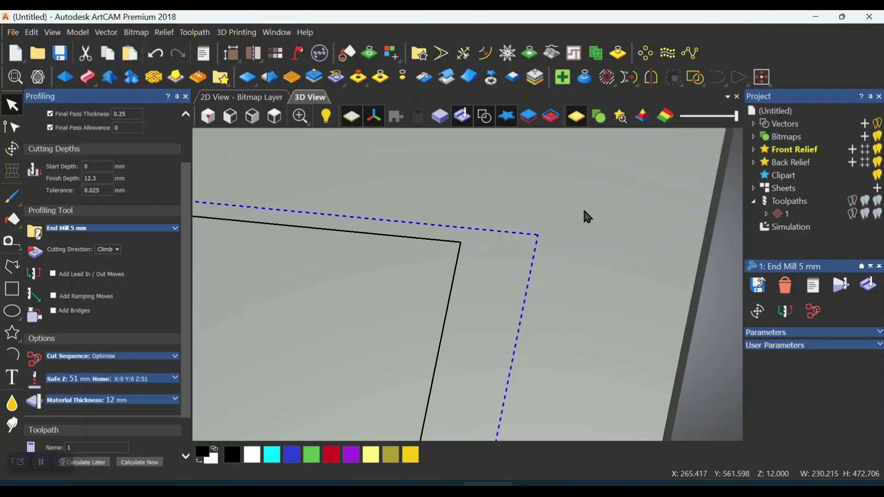
scroll(641, 173, down, 5)
scroll(610, 179, down, 3)
drag(355, 253, 569, 440)
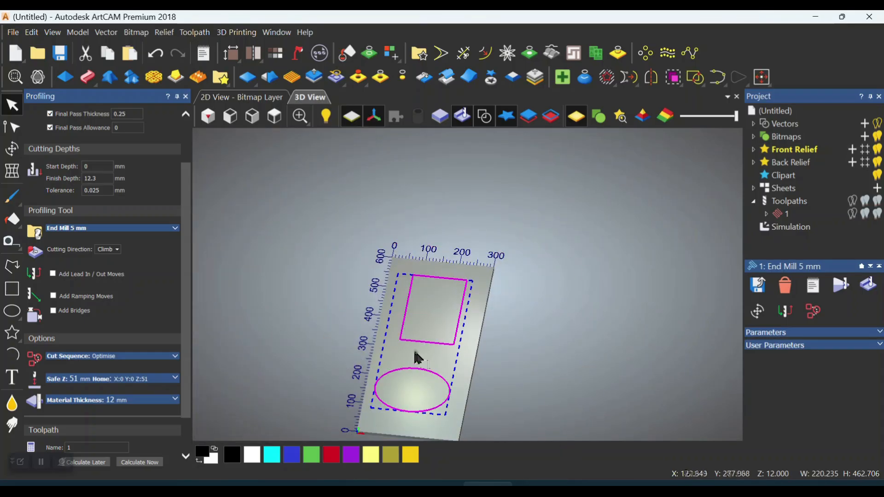
Turn off sharp corners and set the profile type to Inside for the selected vectors
drag(187, 176, 182, 134)
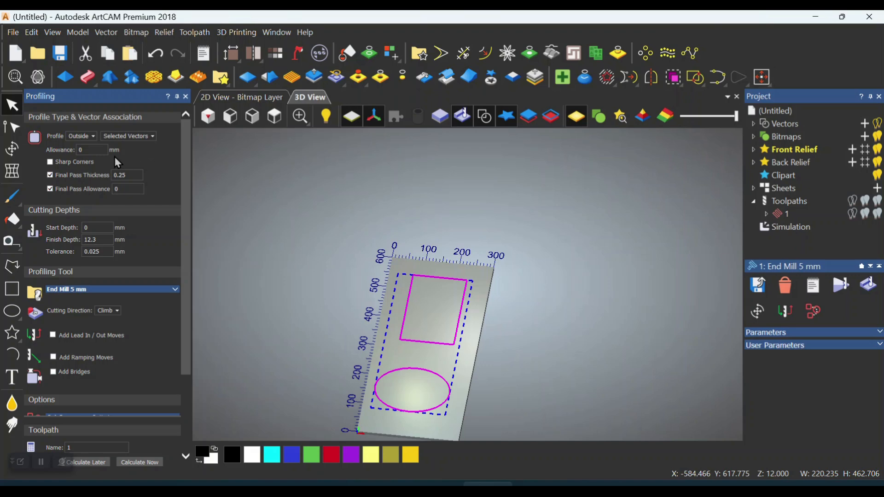
click(50, 163)
click(82, 137)
click(85, 157)
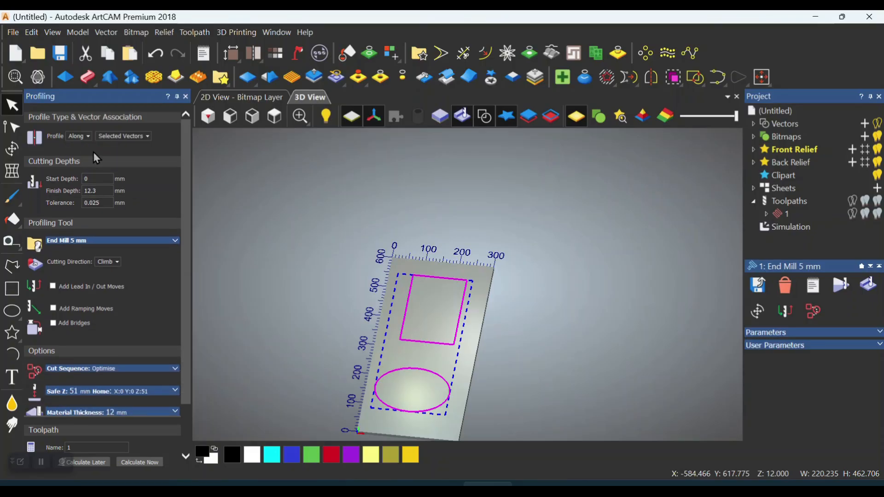
click(74, 138)
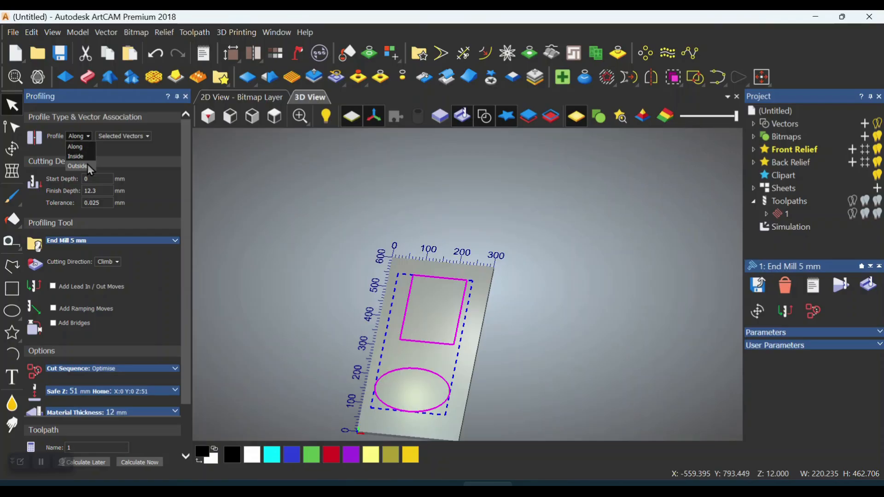
click(88, 165)
click(89, 137)
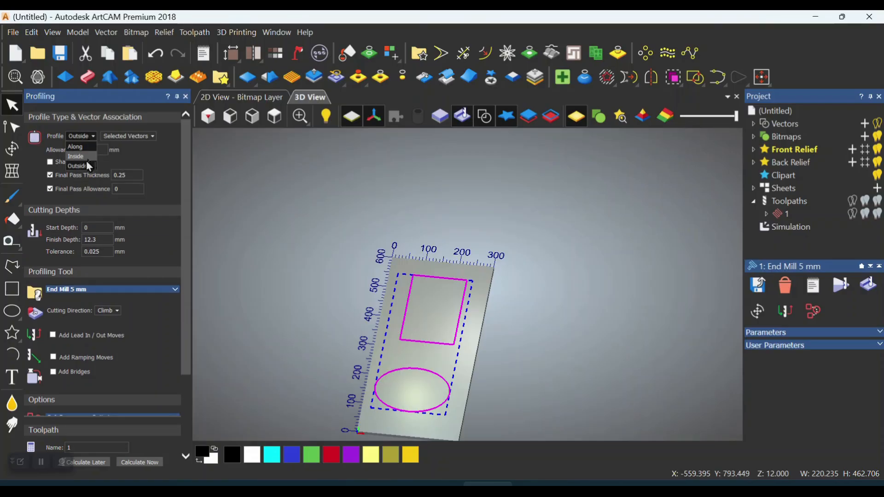
click(86, 160)
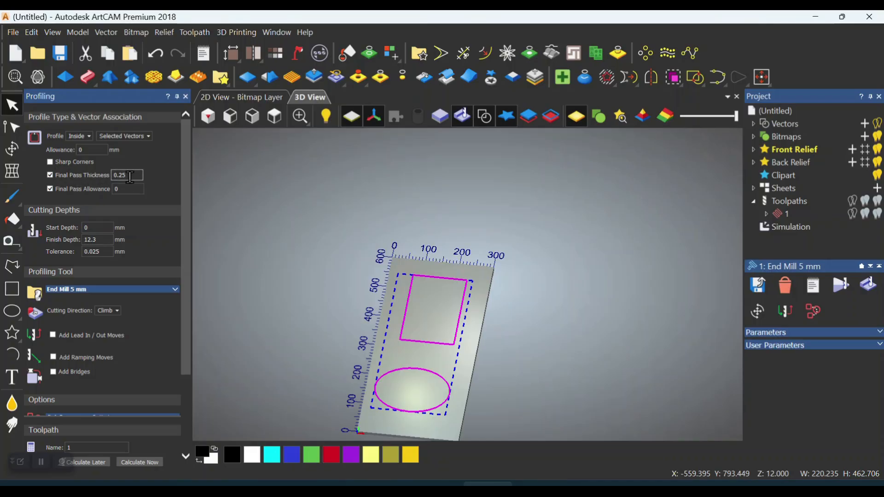
Examine the material block's thickness and the vectors on its surface from the side and at an angle
click(231, 117)
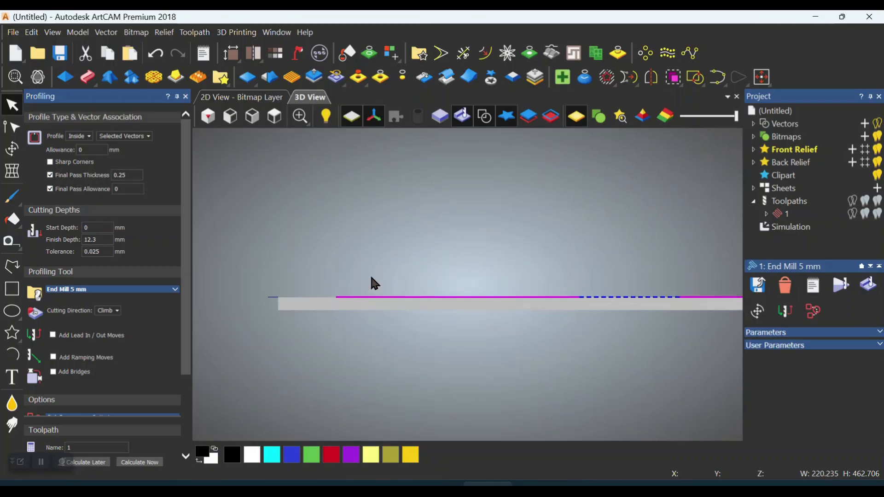
scroll(371, 278, up, 4)
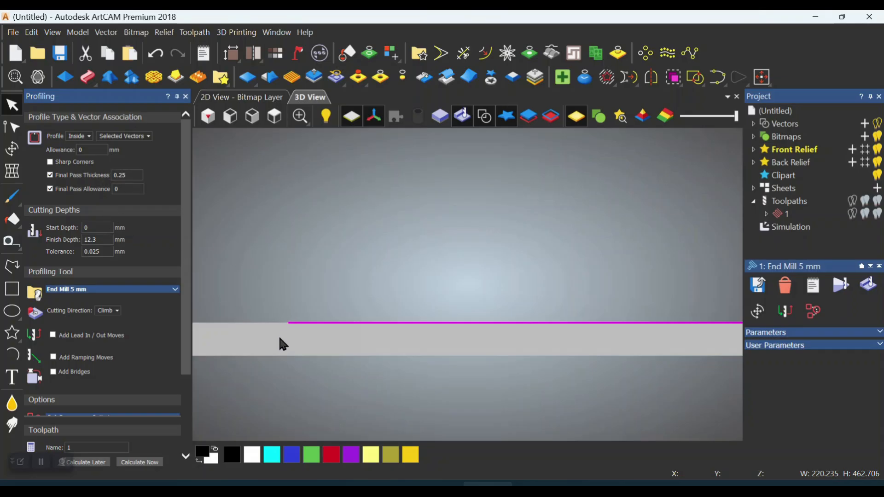
scroll(316, 299, up, 3)
scroll(316, 299, down, 6)
drag(417, 267, 582, 254)
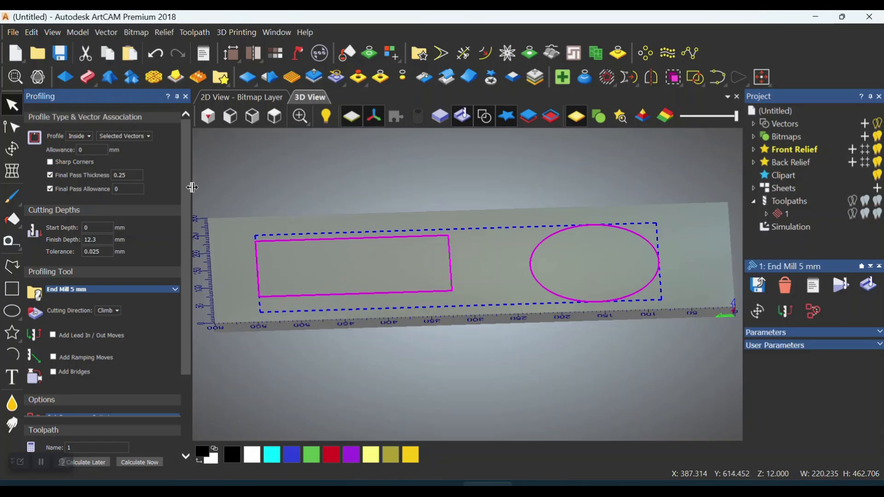
scroll(186, 202, down, 1)
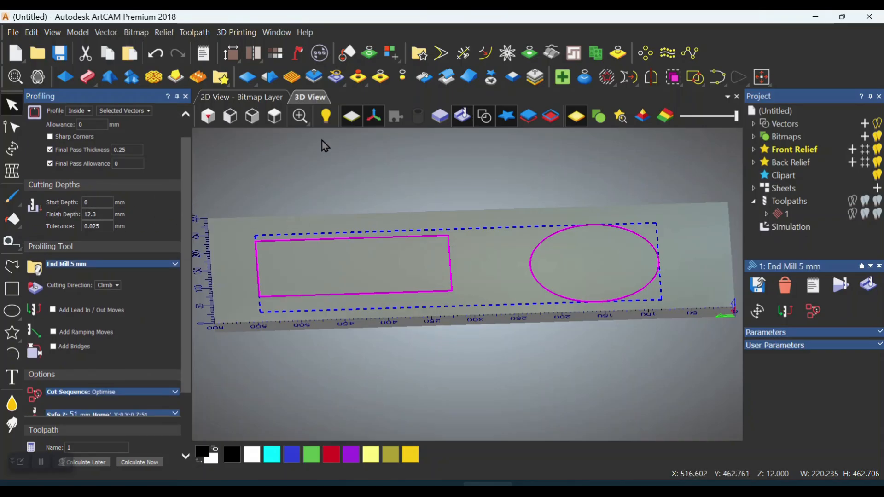
click(236, 119)
scroll(360, 276, up, 5)
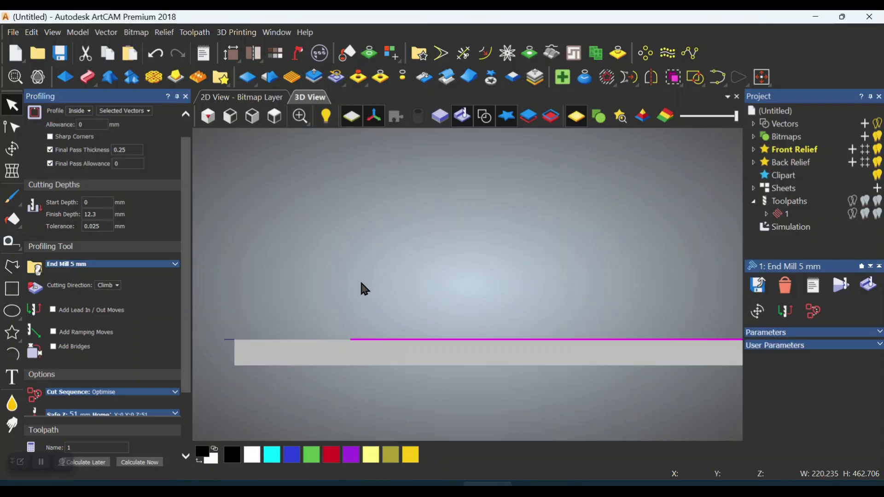
scroll(323, 379, up, 3)
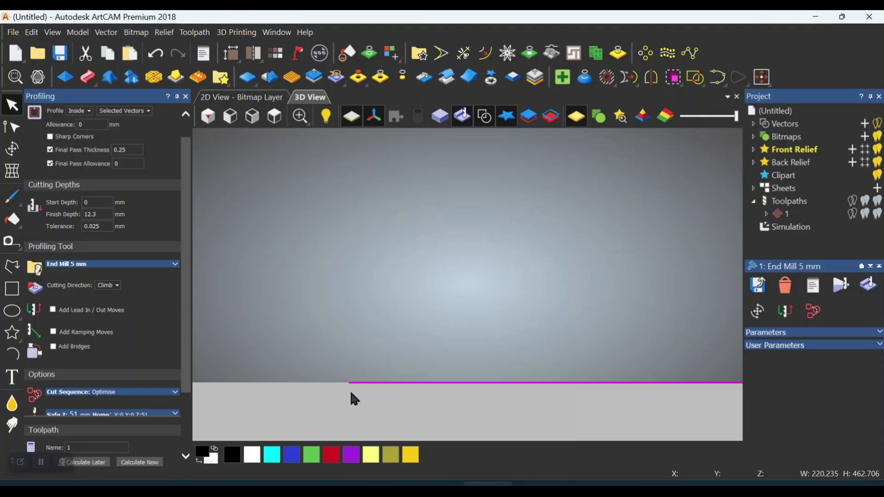
scroll(351, 383, down, 3)
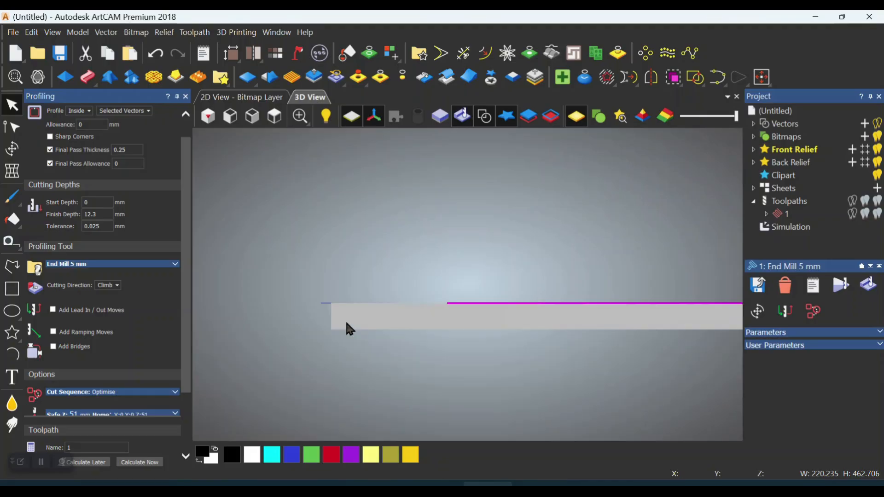
drag(264, 341, 410, 273)
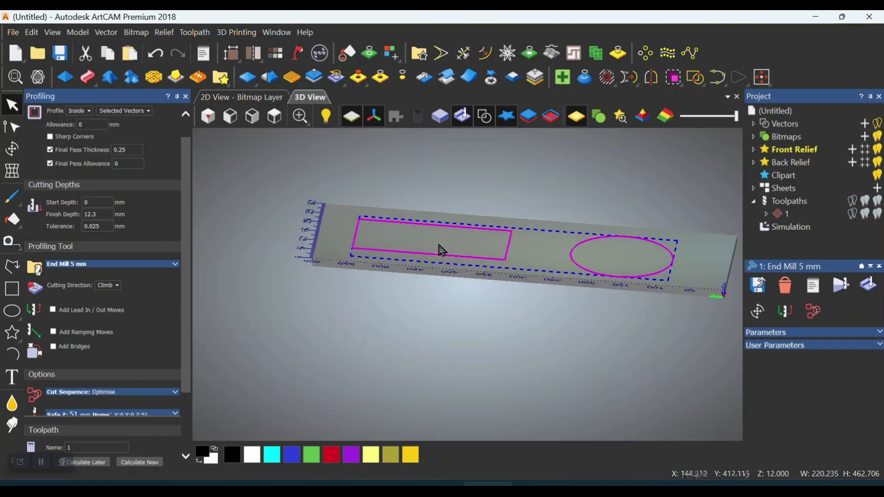
Set the profile's finish depth to 5 mm and show the cutting parameters of the 5 mm end mill
double_click(90, 214)
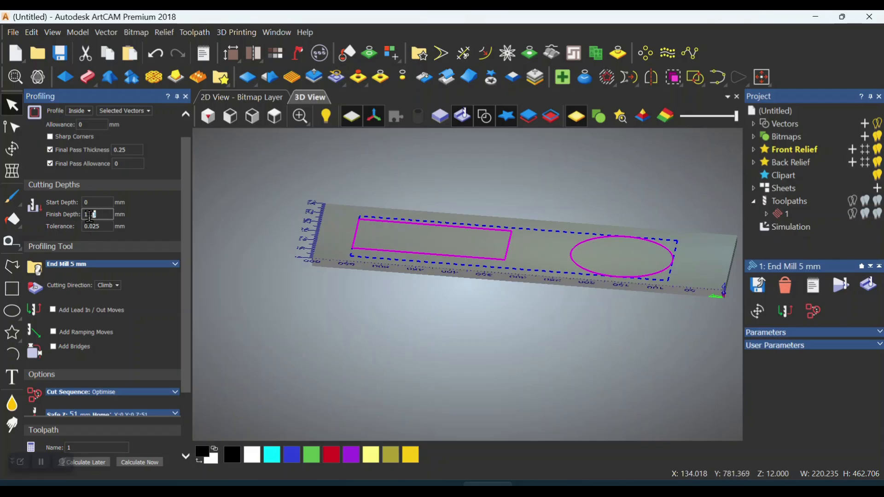
text(5)
scroll(359, 241, up, 3)
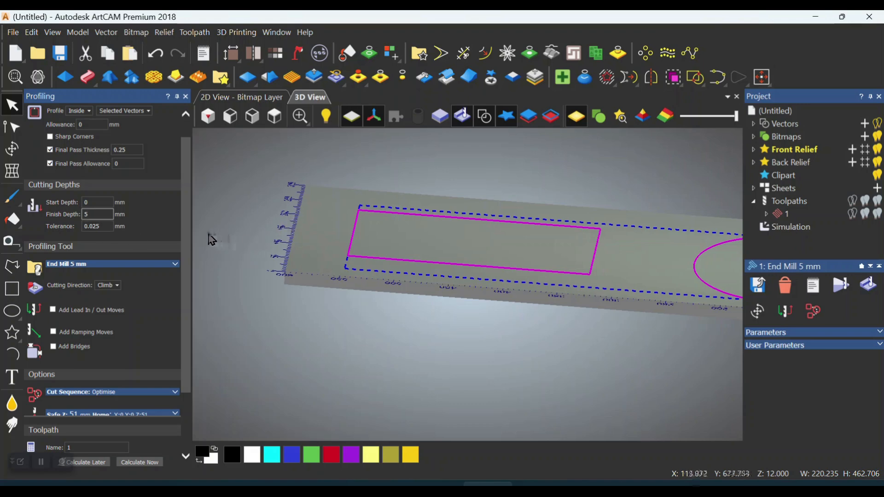
click(108, 269)
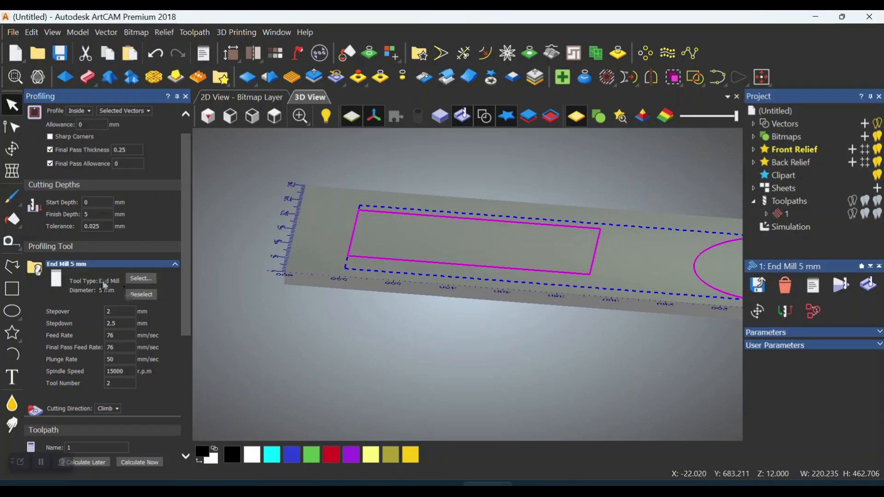
Replace the profiling tool with the End Mill 10 mm from the metric Wood or Plastic tools and show its cutting parameters
click(145, 297)
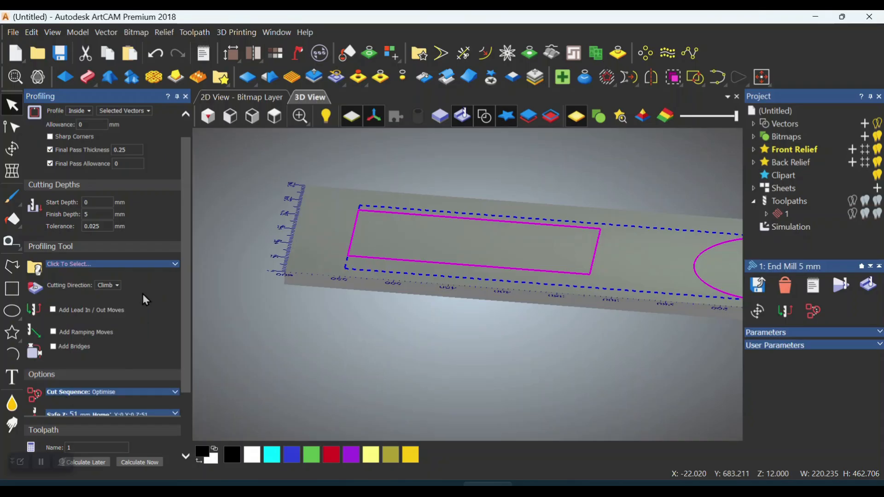
click(107, 266)
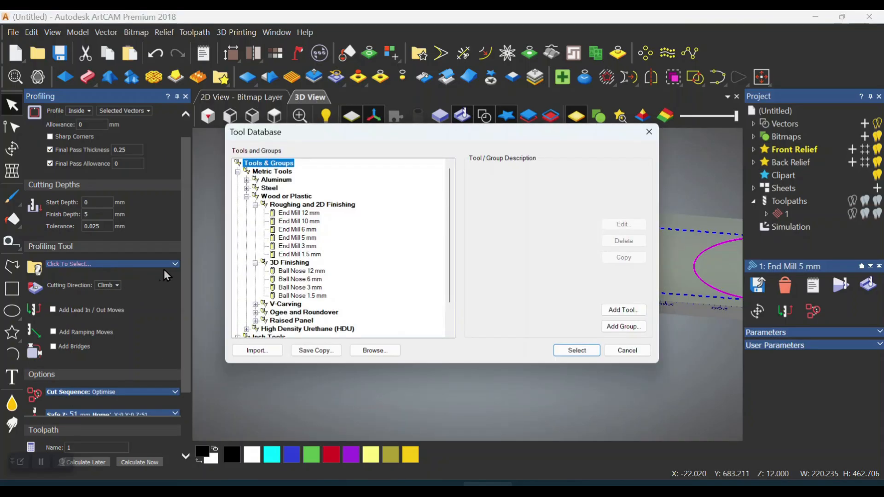
click(295, 221)
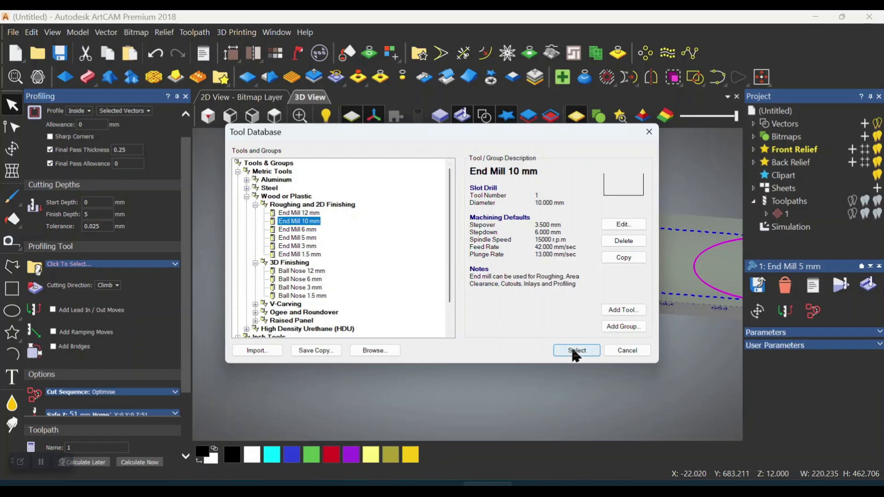
click(575, 350)
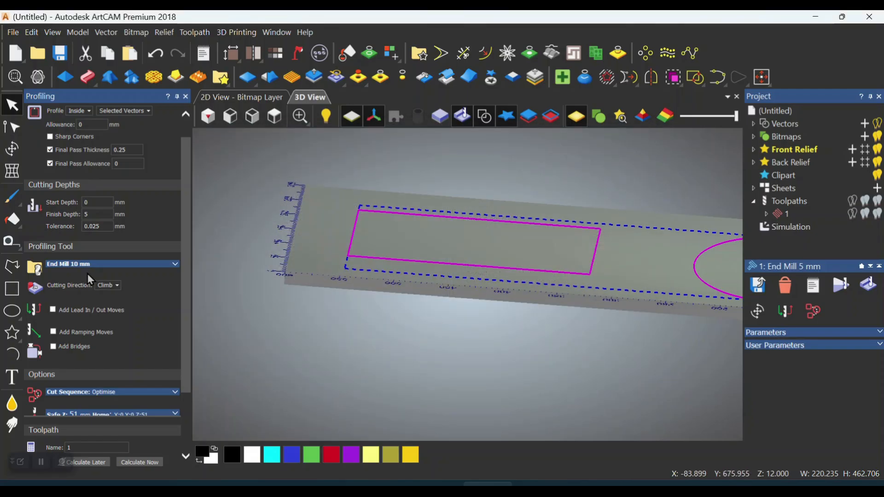
click(175, 266)
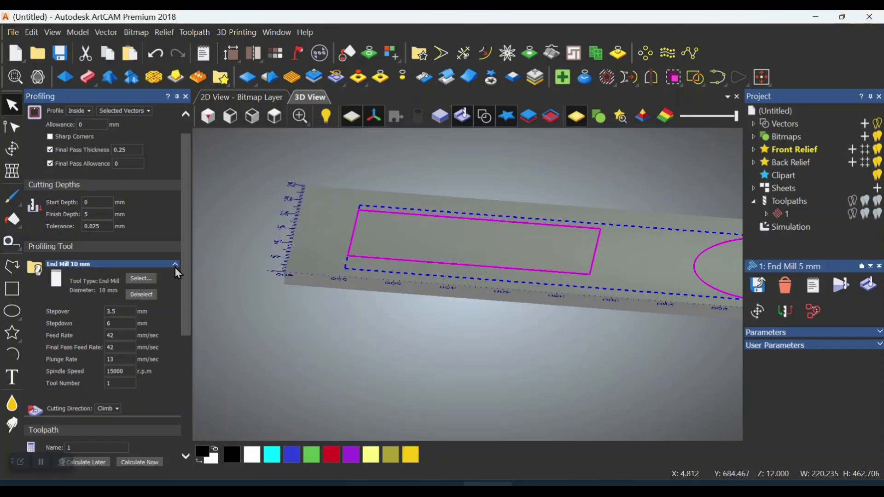
Set the 10 mm end mill's stepdown to 2 mm
click(115, 324)
click(122, 313)
click(236, 123)
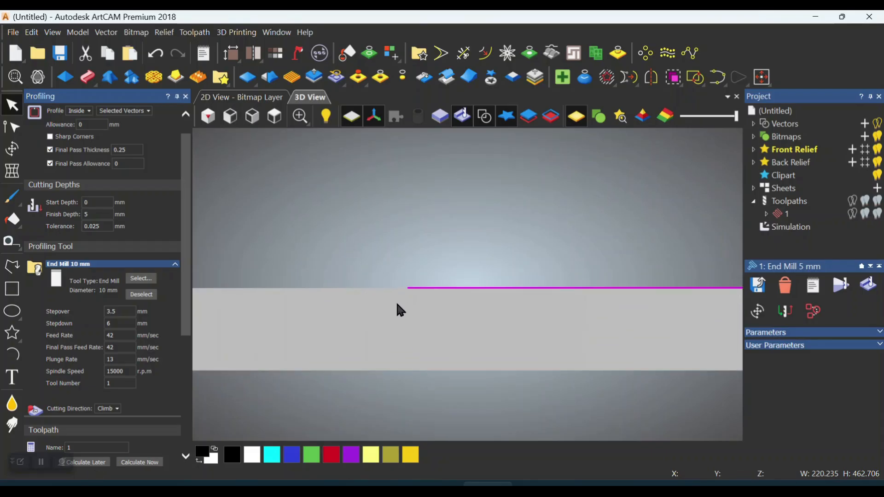
scroll(184, 175, up, 2)
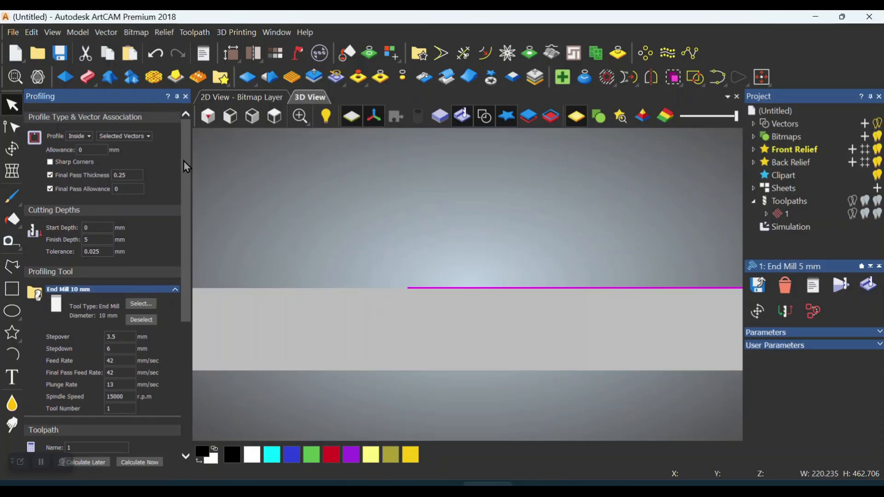
scroll(183, 160, down, 1)
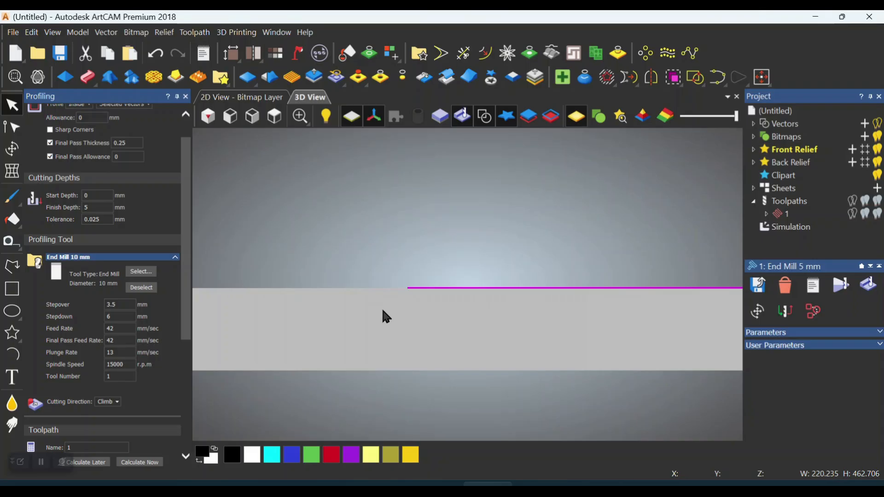
click(118, 317)
drag(127, 318, 101, 318)
text(2)
click(92, 207)
click(125, 320)
drag(398, 317, 511, 343)
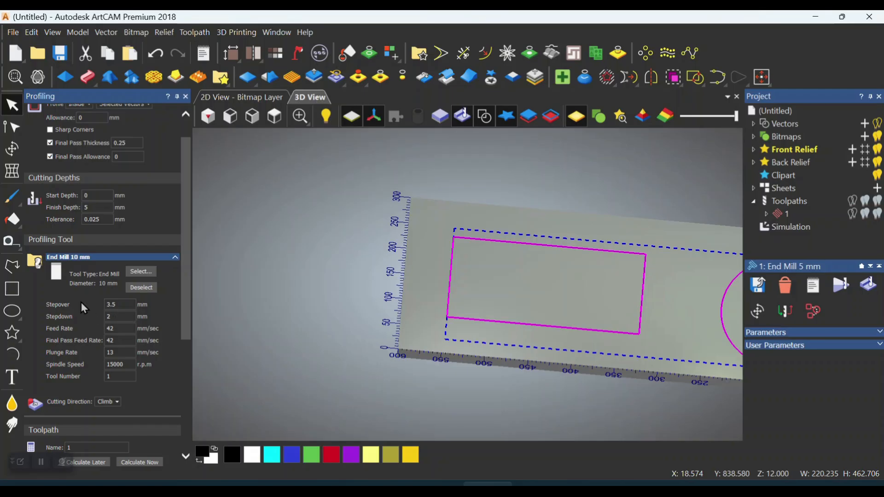
Try the alternative cutting direction for the profile and set it back to Climb
double_click(113, 330)
drag(179, 310, 185, 440)
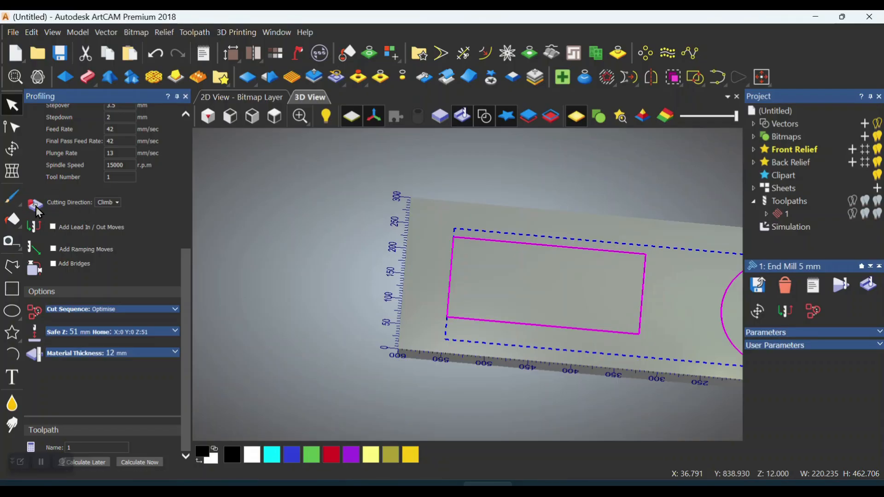
click(99, 205)
click(119, 223)
click(118, 203)
click(119, 213)
Calculate the inside profiling toolpath for the rectangle and ellipse and view it at an angle
scroll(274, 262, down, 4)
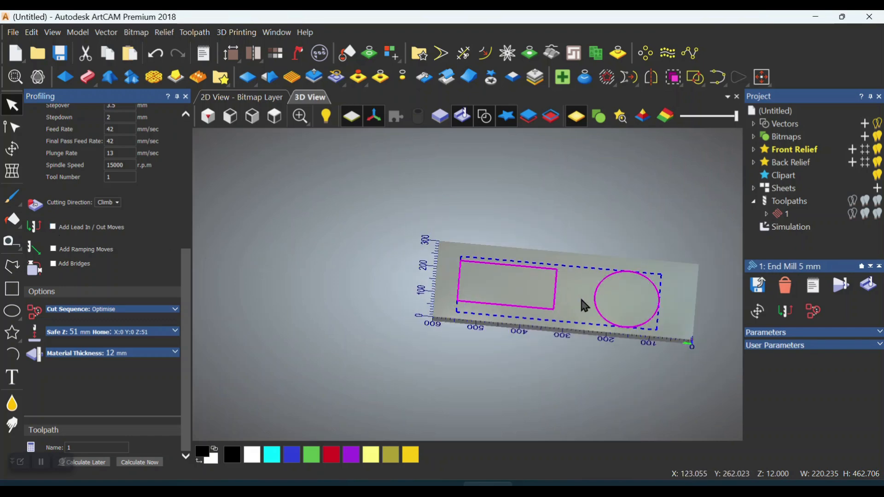
click(140, 461)
drag(578, 322, 732, 253)
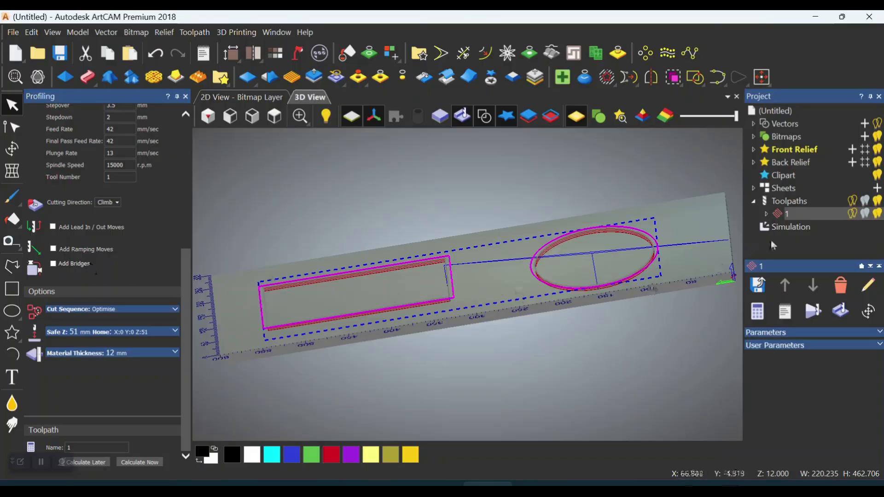
Edit toolpath 1 to add linear lead in/out moves with a distance of 20 and 45-degree angles, and recalculate it
right_click(819, 214)
click(793, 261)
scroll(89, 289, down, 5)
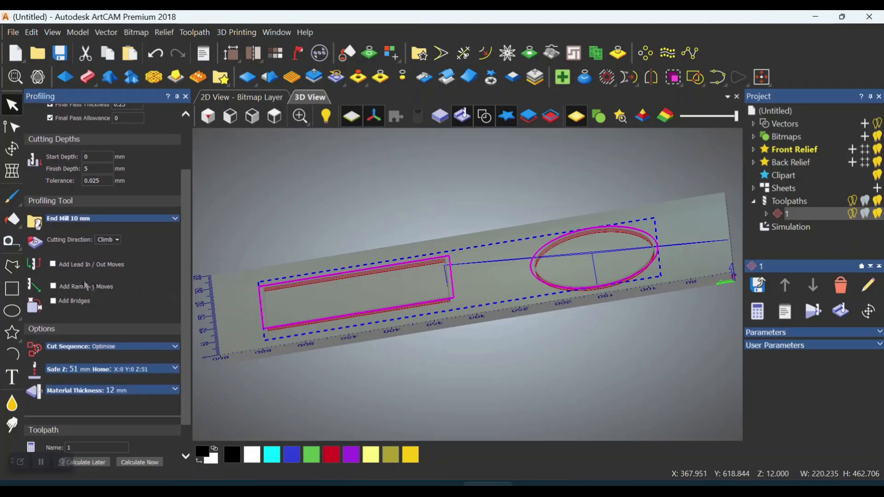
click(54, 265)
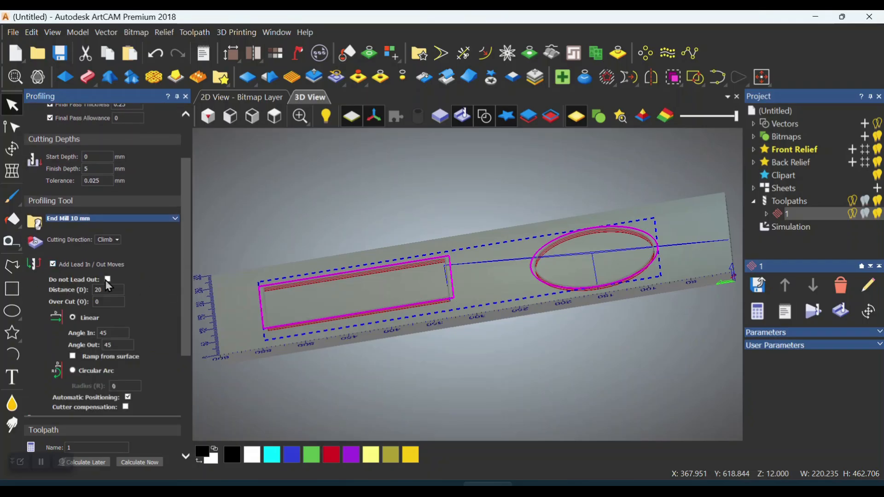
scroll(185, 263, down, 3)
scroll(189, 354, down, 1)
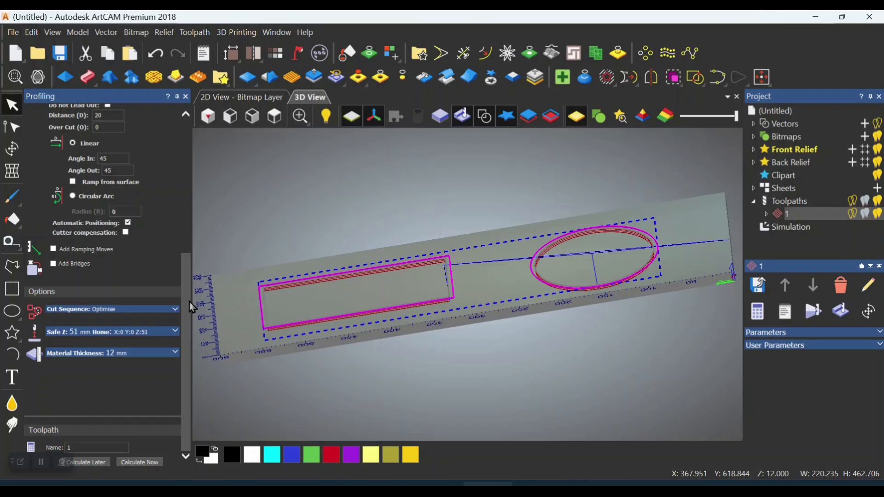
scroll(189, 244, up, 4)
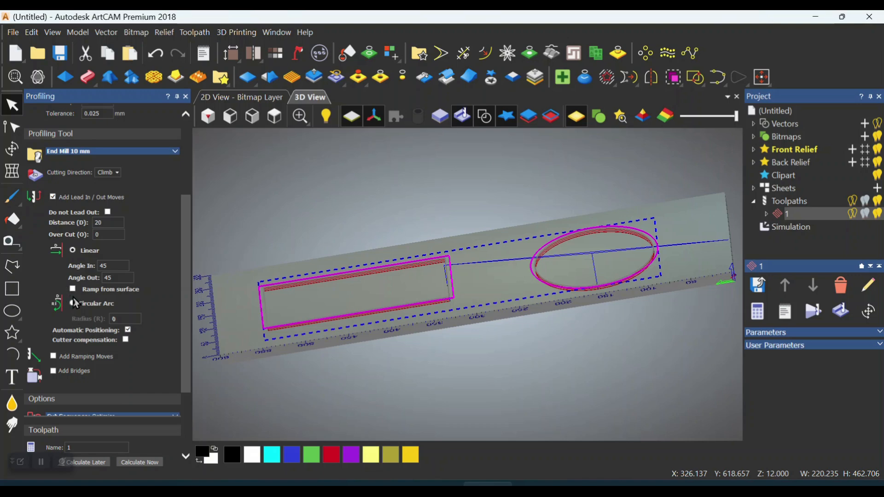
scroll(184, 344, down, 3)
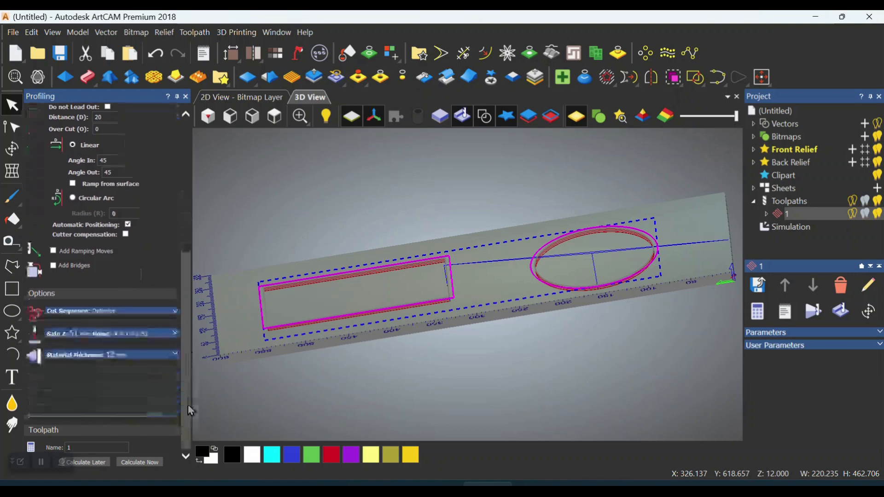
click(149, 463)
drag(568, 270, 598, 335)
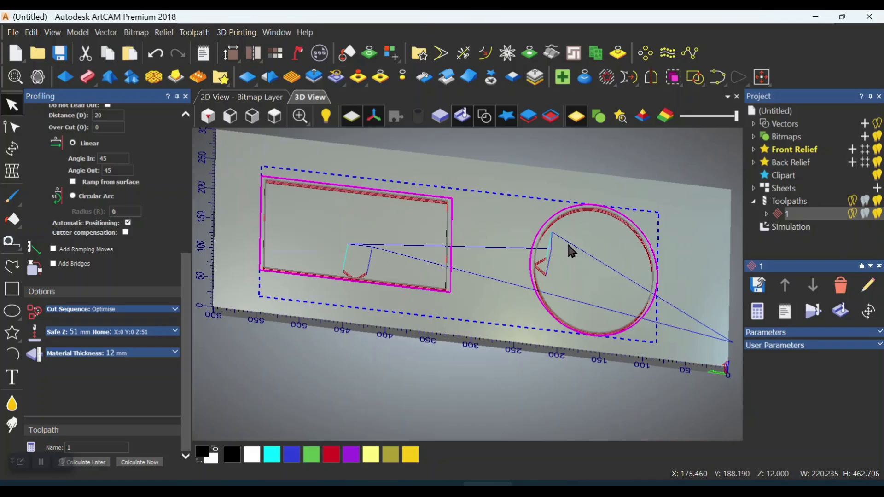
Simulate toolpath 1 with the simulation control bar and view the simulated cuts
right_click(802, 215)
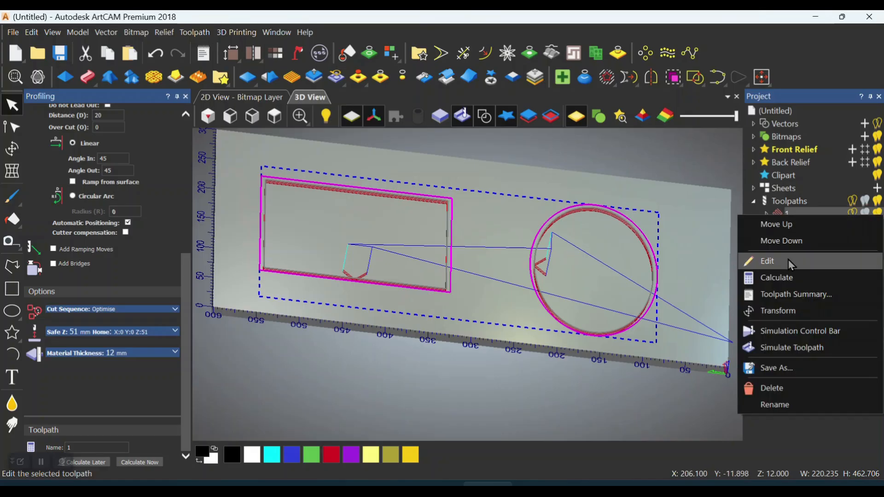
click(786, 338)
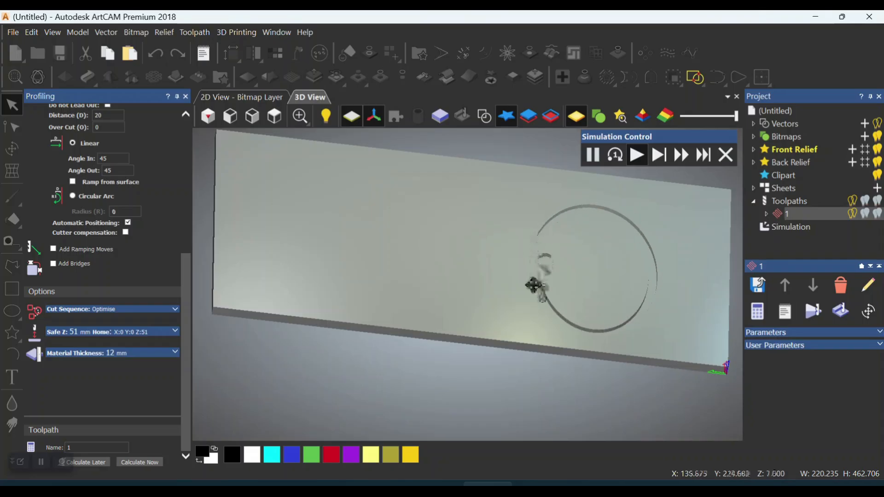
drag(548, 269, 363, 244)
scroll(552, 273, up, 4)
scroll(612, 317, down, 4)
Examine the simulated lead-in cuts up close using relief height analysis shading, and return to the plain material display
click(642, 116)
scroll(460, 229, up, 2)
mouse_move(473, 229)
mouse_down()
mouse_move(369, 239)
mouse_move(532, 206)
mouse_up()
click(666, 116)
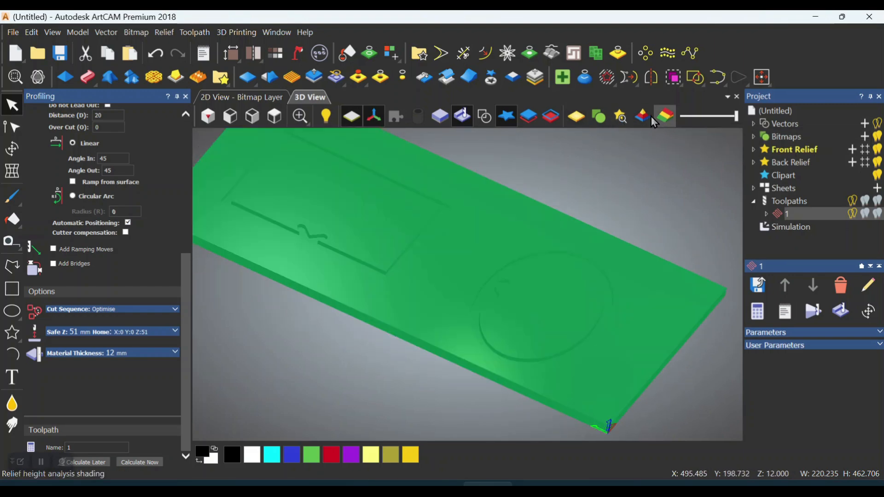
mouse_move(734, 116)
mouse_down()
mouse_move(709, 117)
mouse_move(702, 131)
mouse_up()
drag(444, 258, 489, 274)
scroll(490, 277, up, 4)
scroll(462, 302, up, 3)
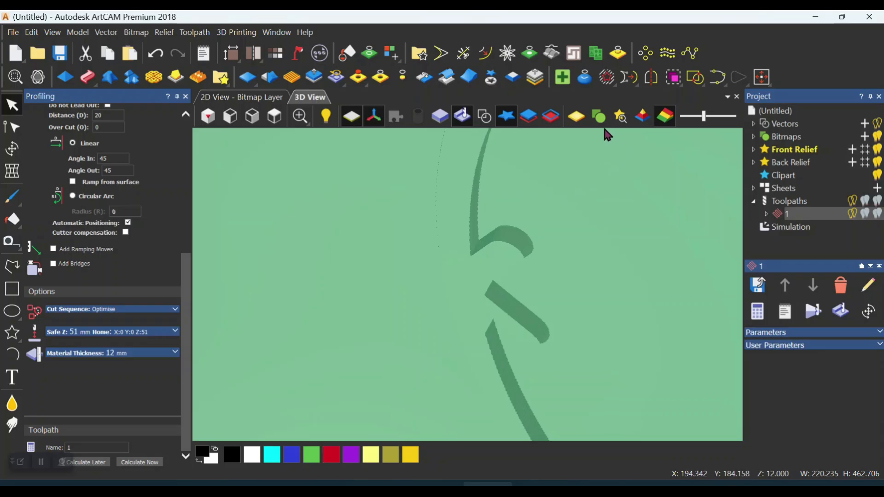
click(576, 116)
scroll(519, 217, down, 6)
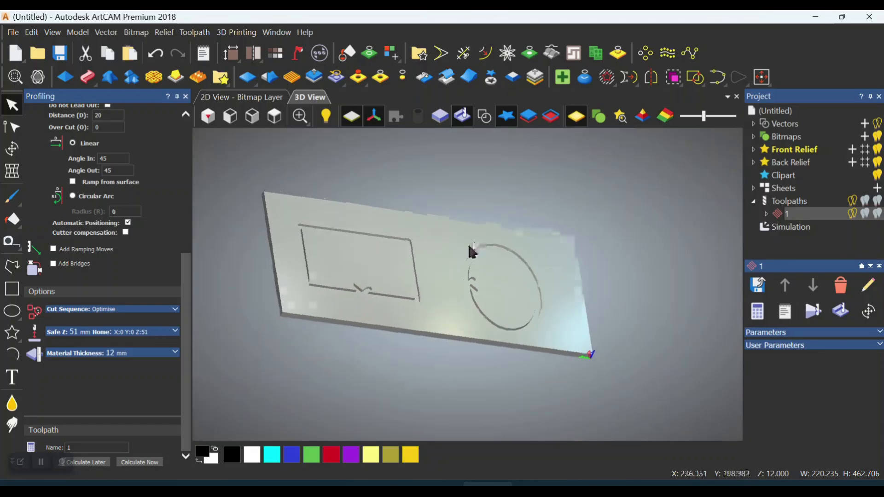
Open toolpath 1 for editing and turn off its lead in/out moves
right_click(793, 215)
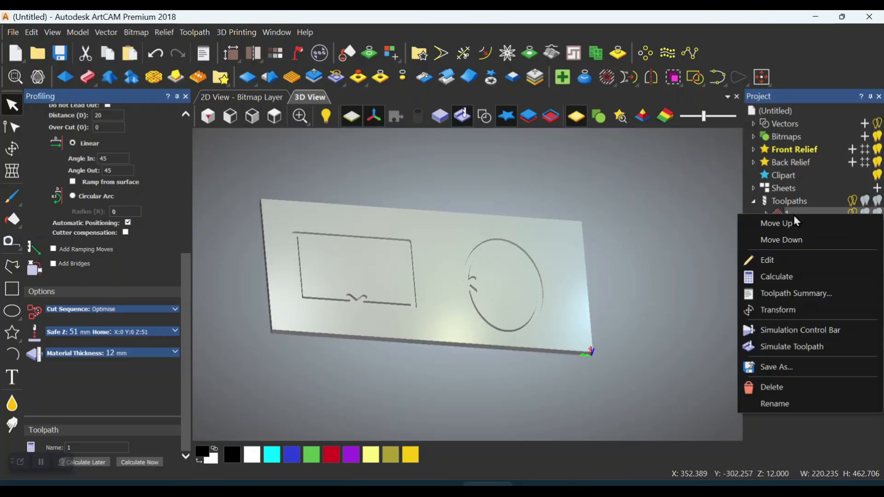
click(768, 261)
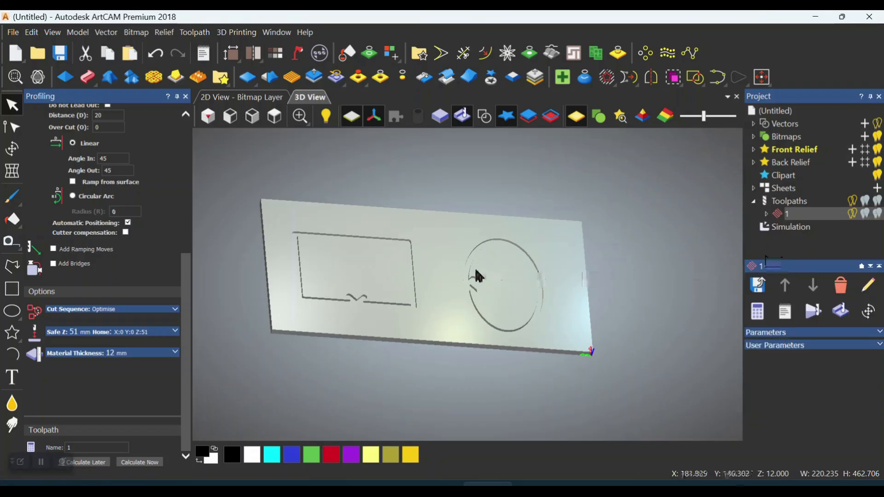
drag(182, 275, 188, 327)
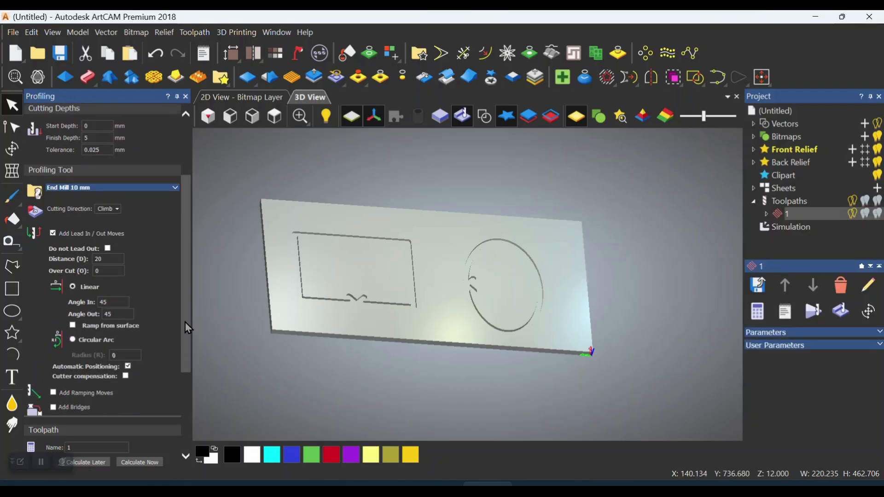
click(53, 233)
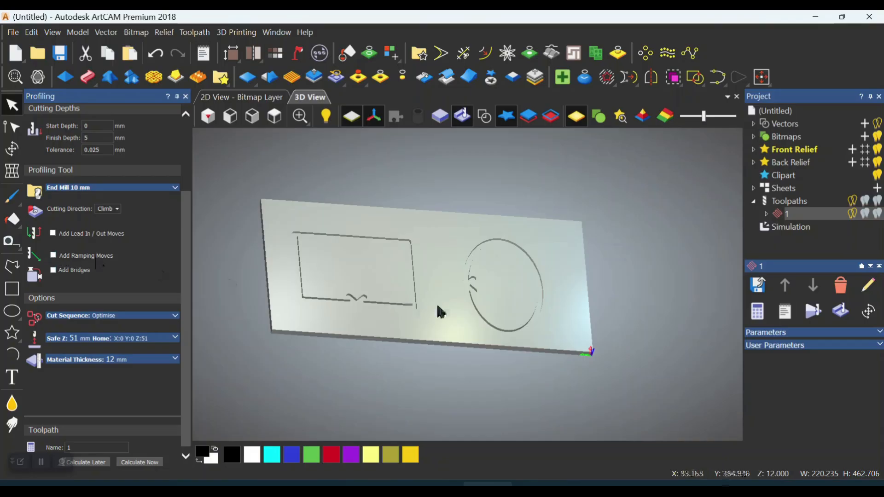
drag(418, 302, 426, 230)
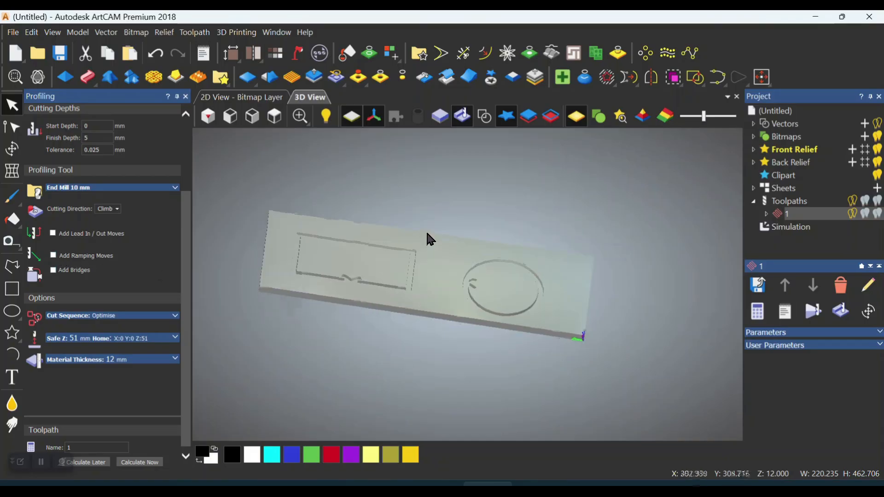
Reload toolpath 1's settings for editing and disable adding lead in/out moves again
right_click(801, 214)
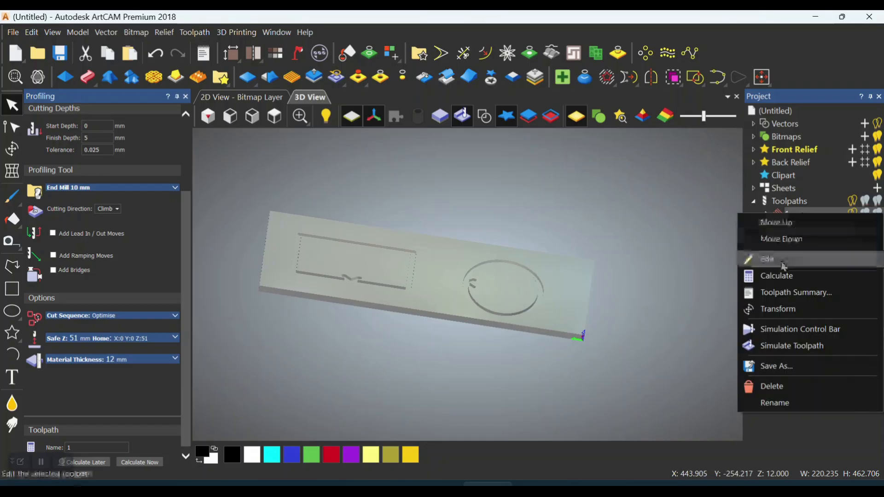
click(778, 263)
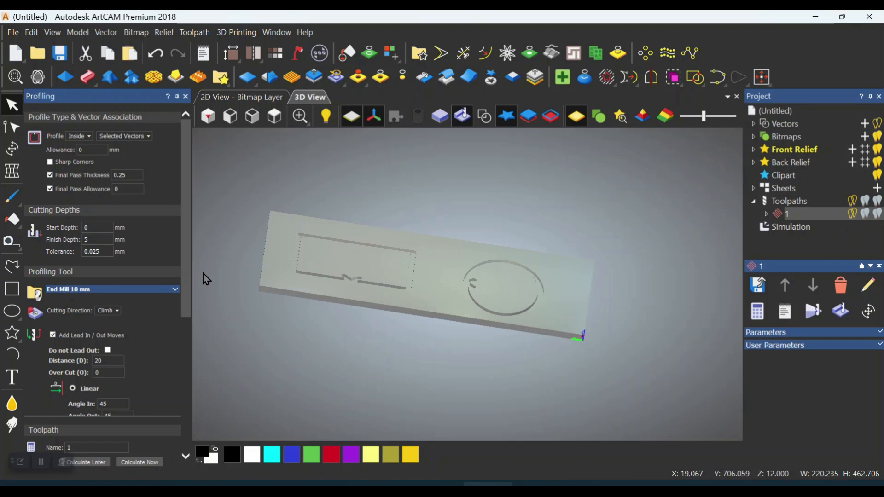
scroll(186, 282, down, 3)
click(53, 245)
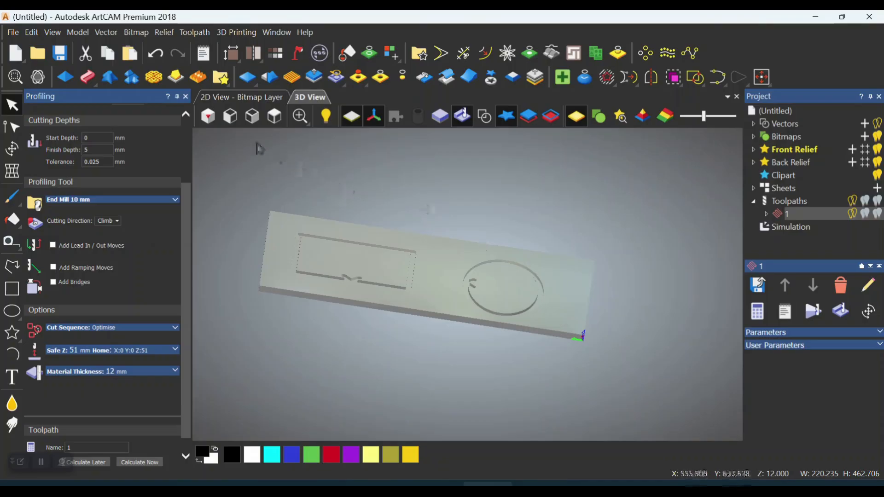
Examine the material block edge-on and the simulated rectangle and ellipse cuts from above
click(229, 118)
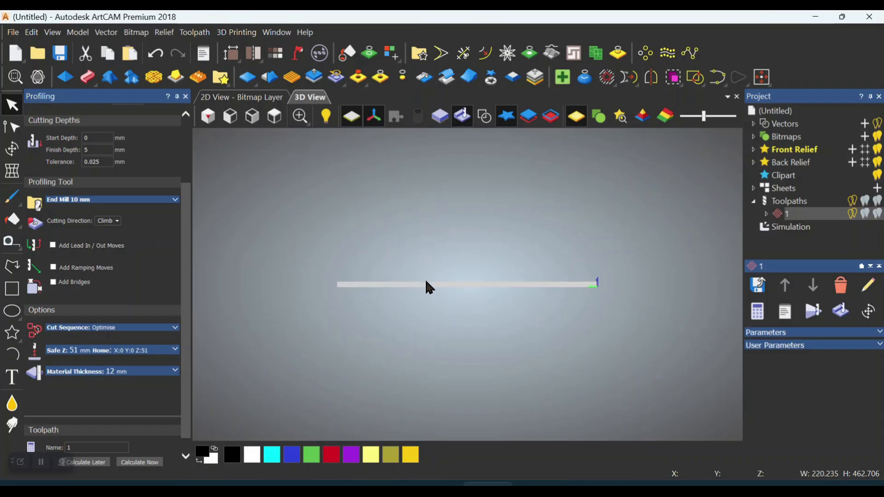
drag(451, 251, 450, 309)
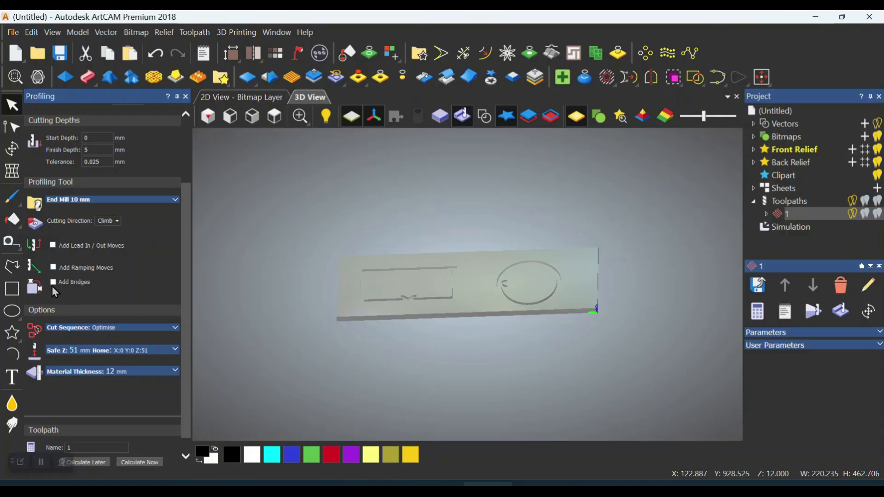
drag(537, 286, 521, 294)
scroll(520, 294, up, 2)
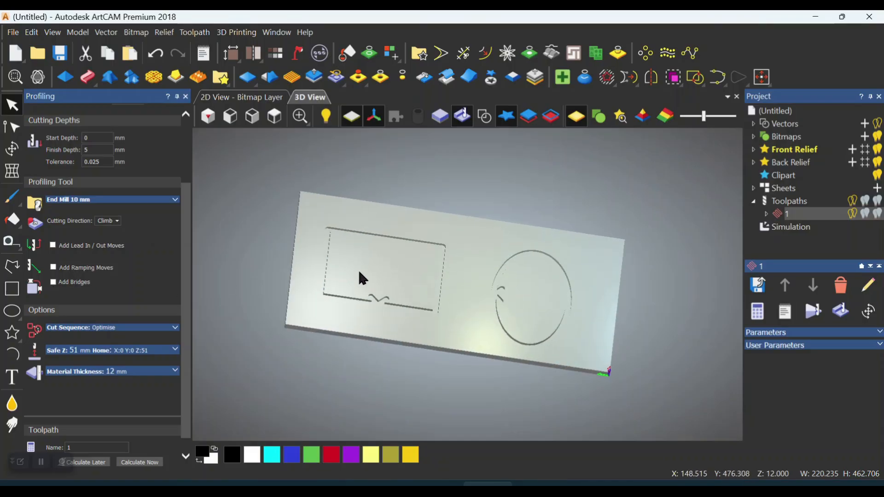
drag(360, 269, 365, 283)
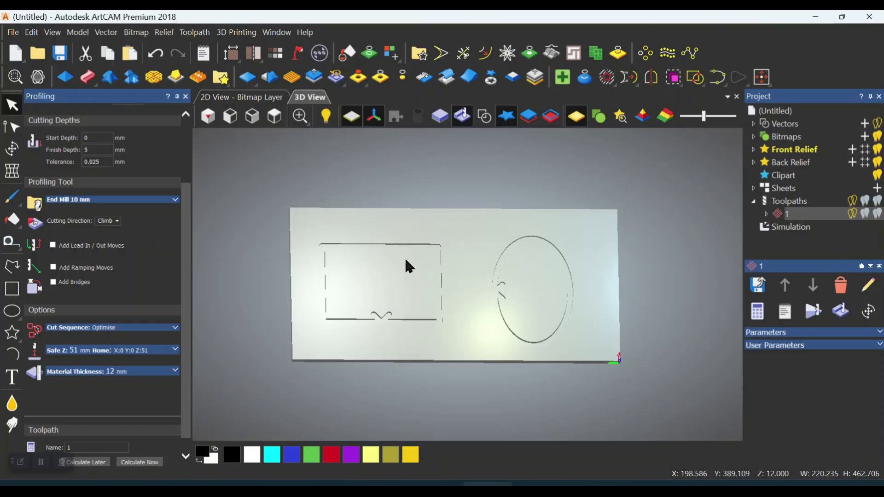
Turn on automatically added bridges for toolpath 1, leaving lead in/out moves and ramping off
scroll(363, 254, up, 2)
drag(365, 255, 388, 243)
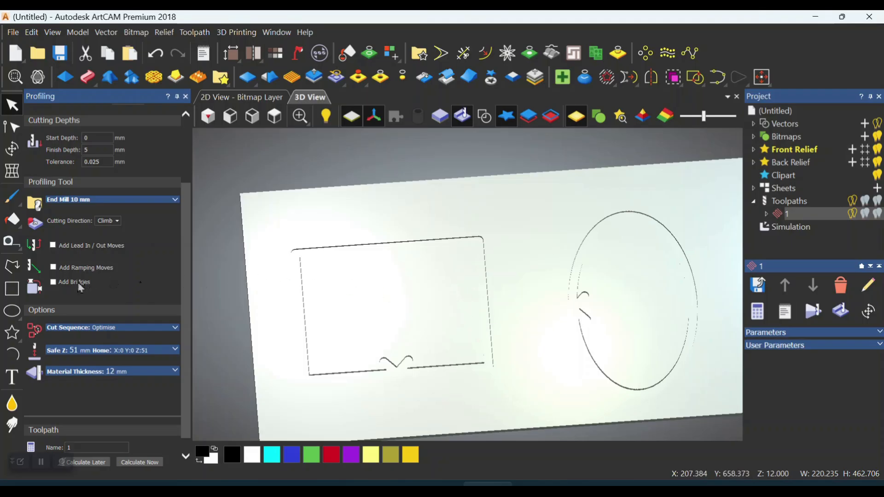
click(53, 282)
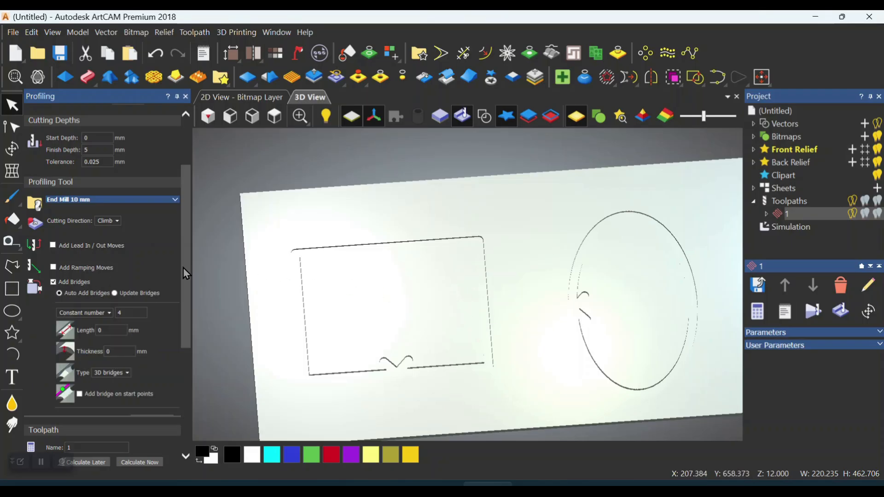
drag(183, 267, 184, 317)
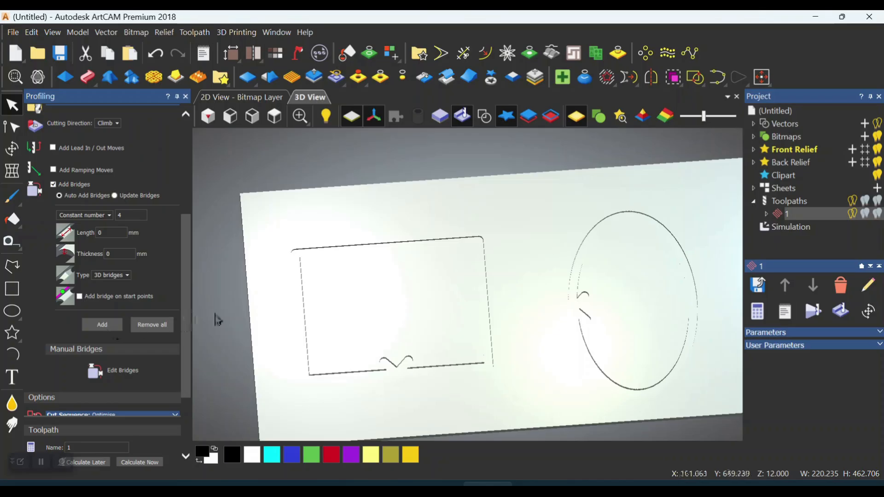
scroll(439, 285, down, 3)
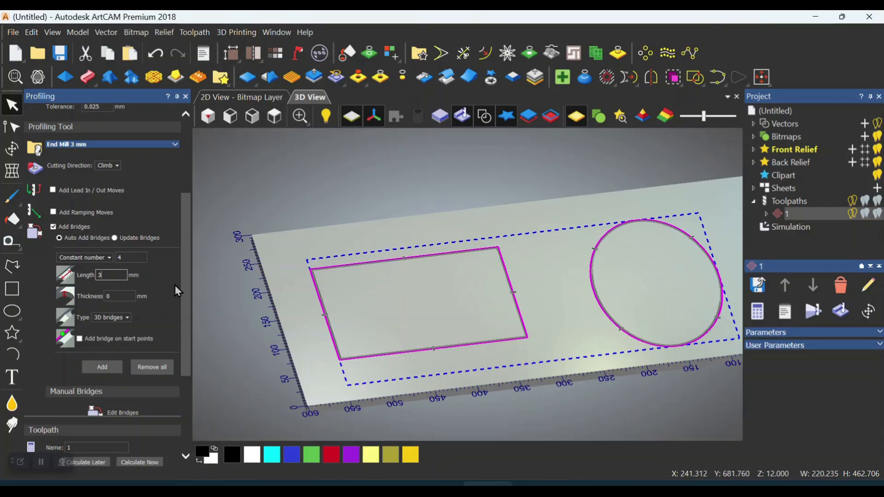
Set the bridge length and thickness to 3 mm and calculate toolpath 1
double_click(108, 296)
text(3)
scroll(422, 257, up, 5)
drag(422, 257, 336, 278)
scroll(299, 247, down, 5)
drag(189, 366, 171, 442)
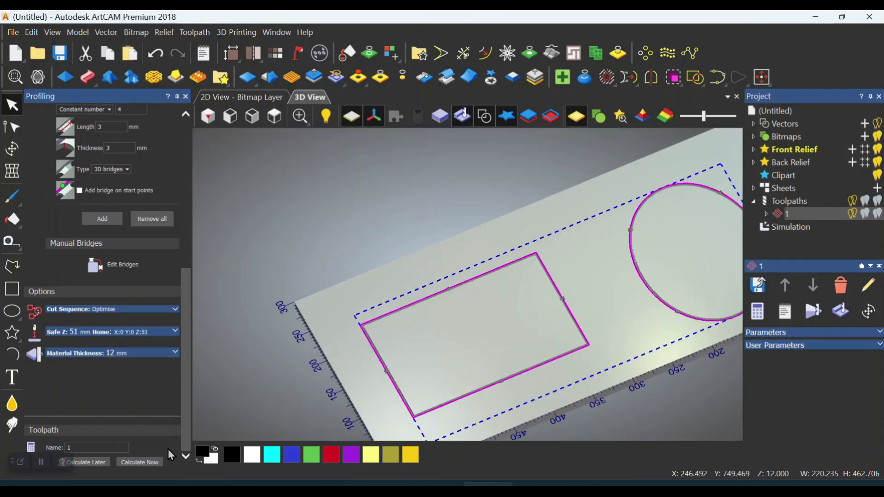
click(151, 466)
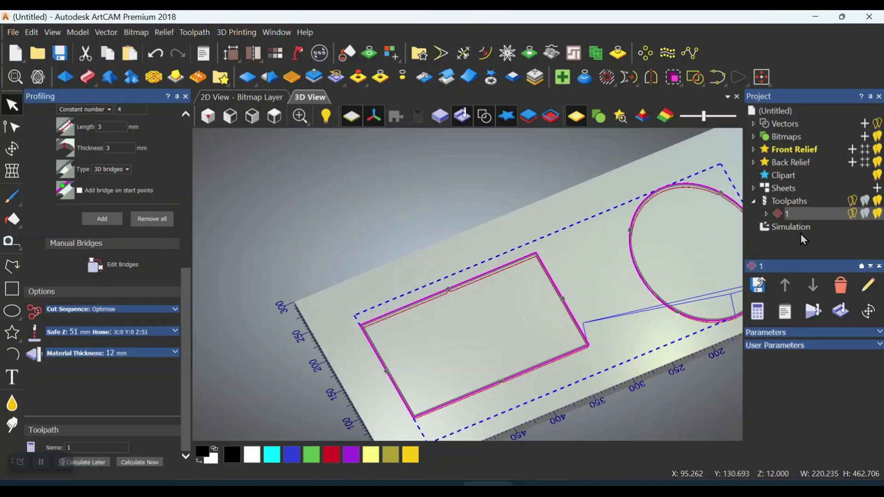
Reset the simulated material block and start a new simulation of toolpath 1
click(780, 230)
right_click(781, 230)
click(778, 313)
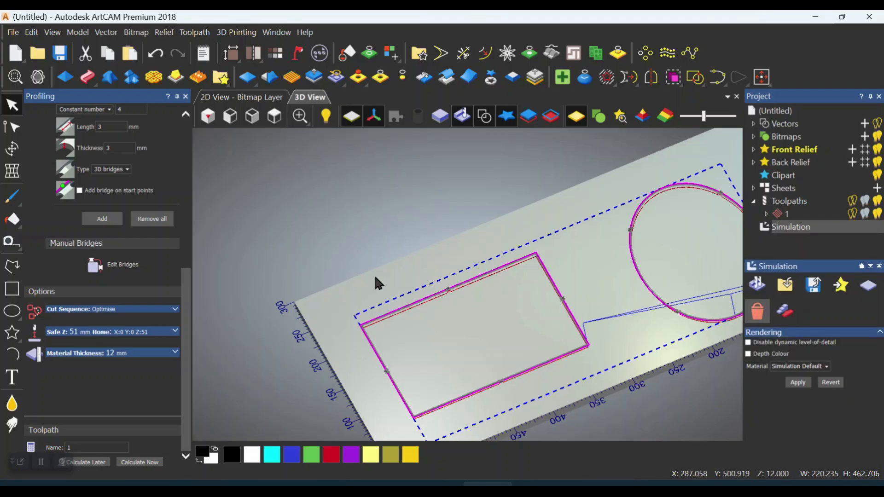
click(788, 214)
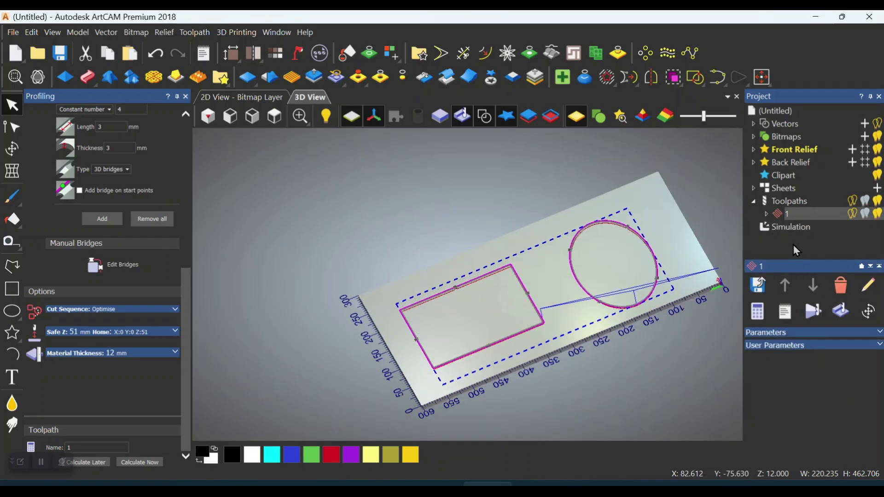
click(814, 313)
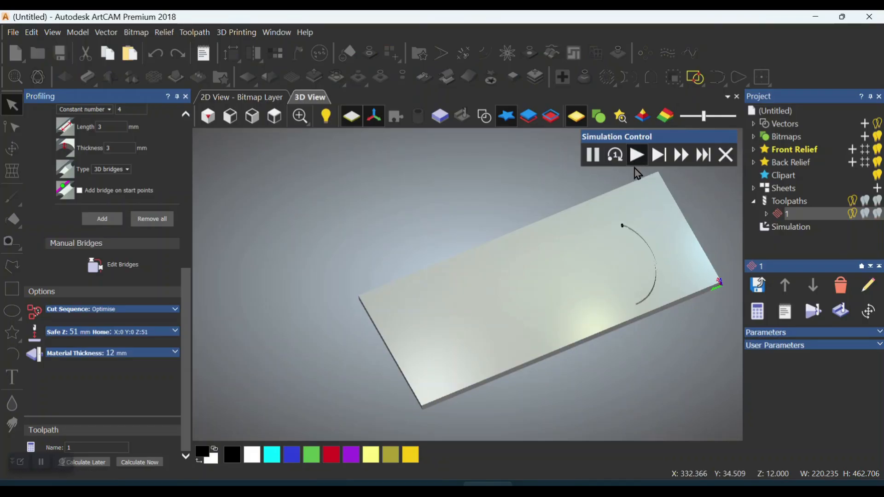
Watch the ellipse and rectangle being cut and examine the bridges in the ellipse's groove up close
scroll(638, 231, up, 5)
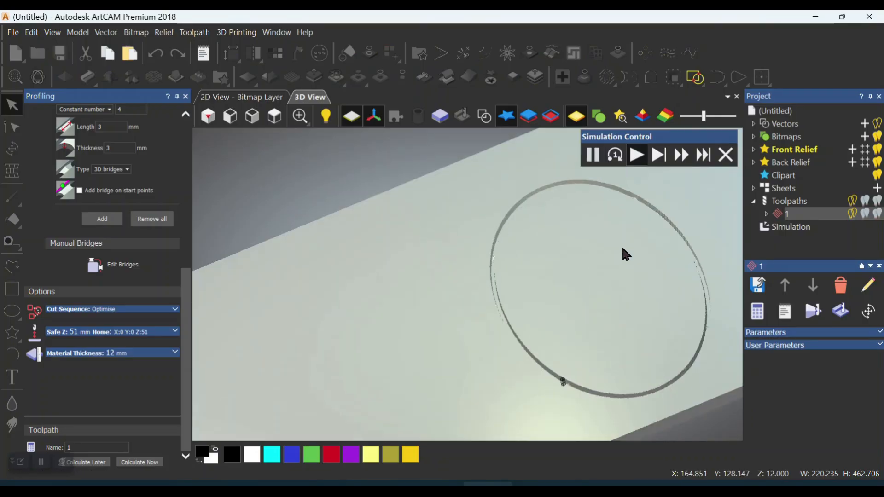
scroll(596, 267, down, 1)
drag(533, 273, 508, 265)
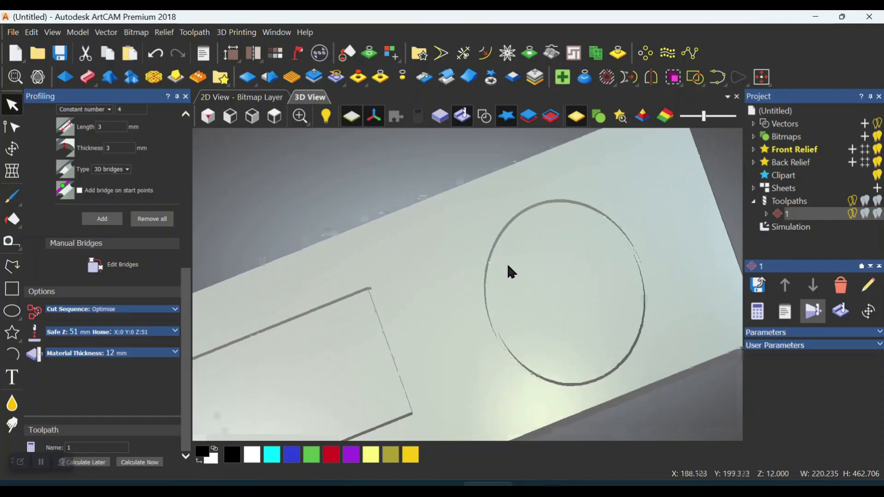
scroll(583, 214, up, 3)
scroll(667, 220, up, 3)
scroll(617, 251, up, 3)
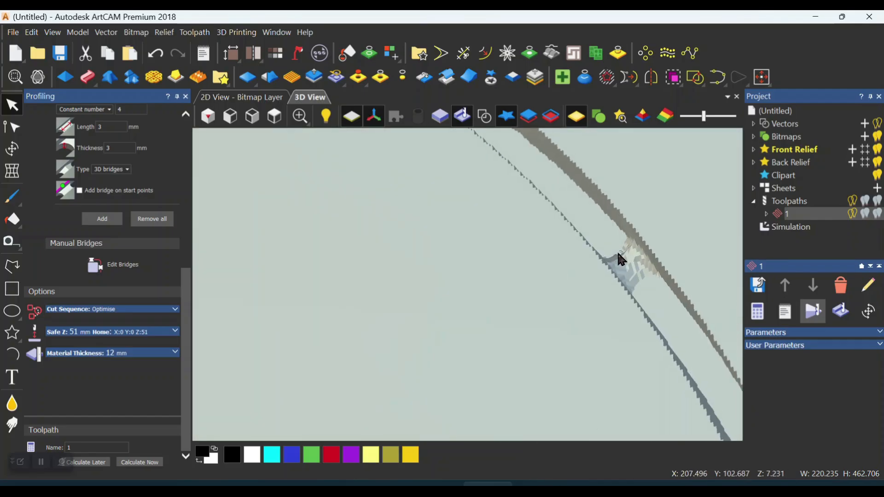
scroll(619, 239, down, 4)
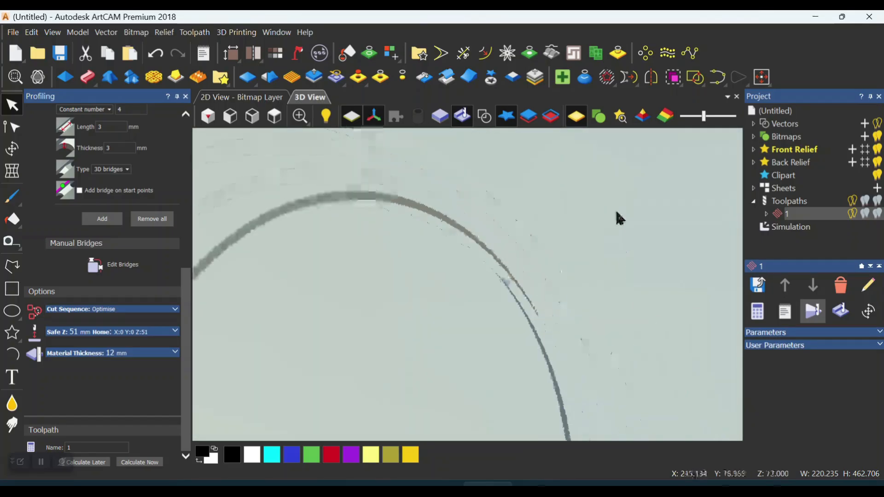
scroll(447, 271, down, 2)
scroll(509, 244, down, 2)
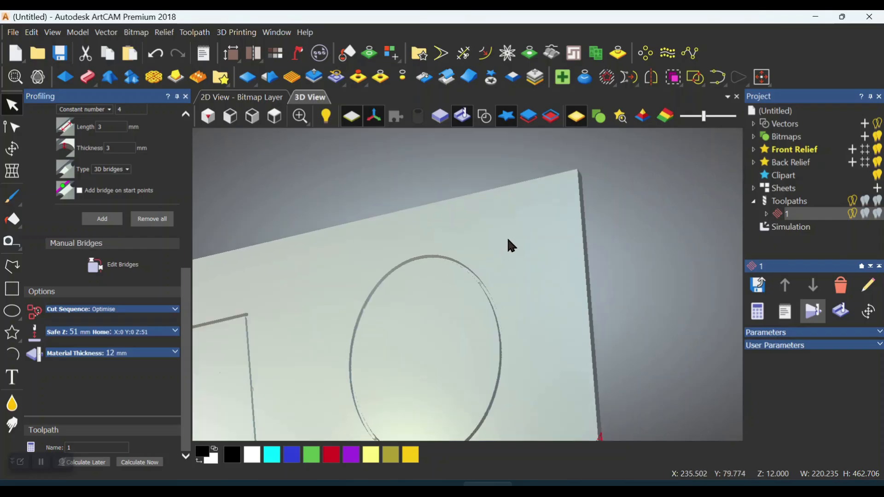
scroll(482, 263, down, 2)
Reopen toolpath 1 for editing and set its finish depth to 12.3 mm
click(185, 97)
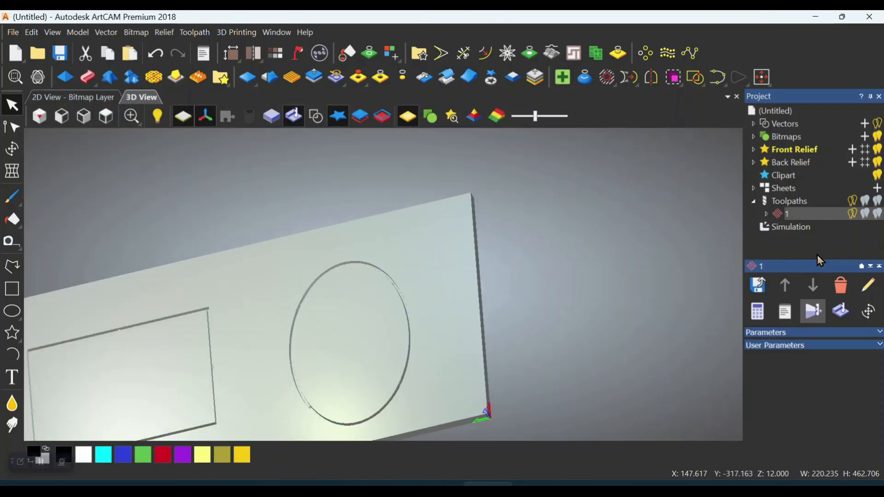
right_click(814, 220)
click(769, 261)
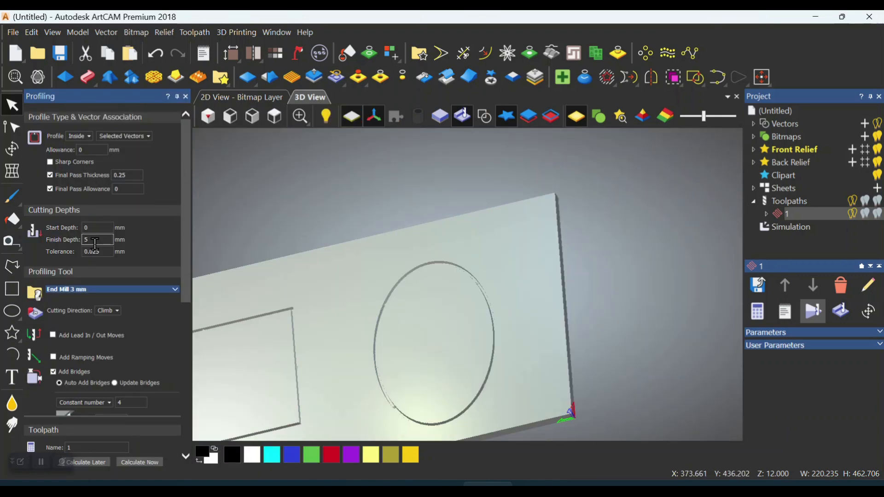
text(12.3)
drag(184, 204, 185, 272)
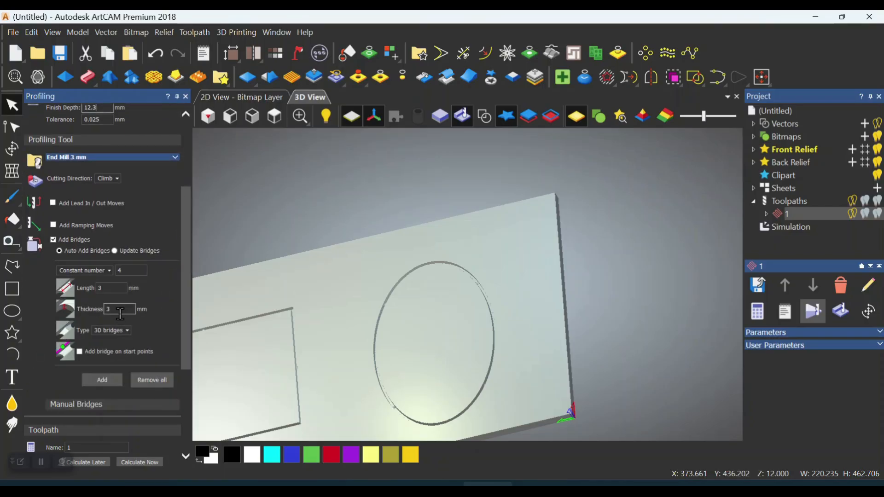
Set the bridge length and thickness to 5 mm and recalculate toolpath 1
double_click(103, 289)
text(5)
key(Tab)
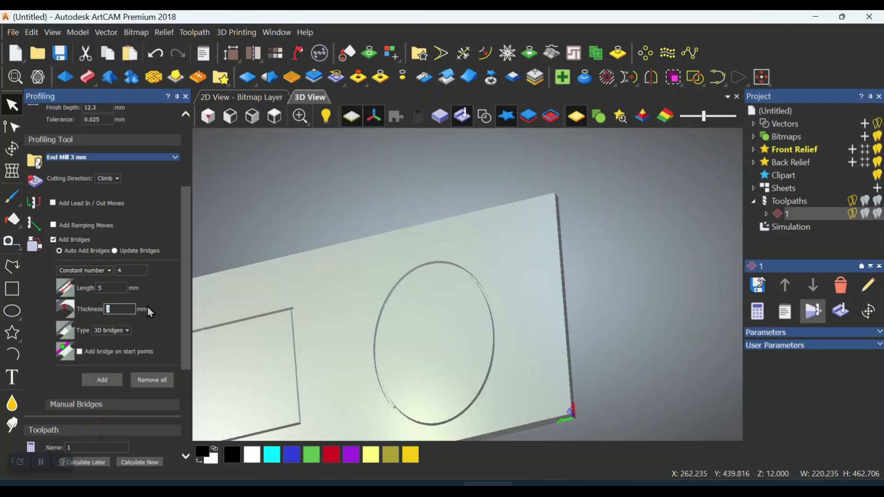
text(5)
key(Tab)
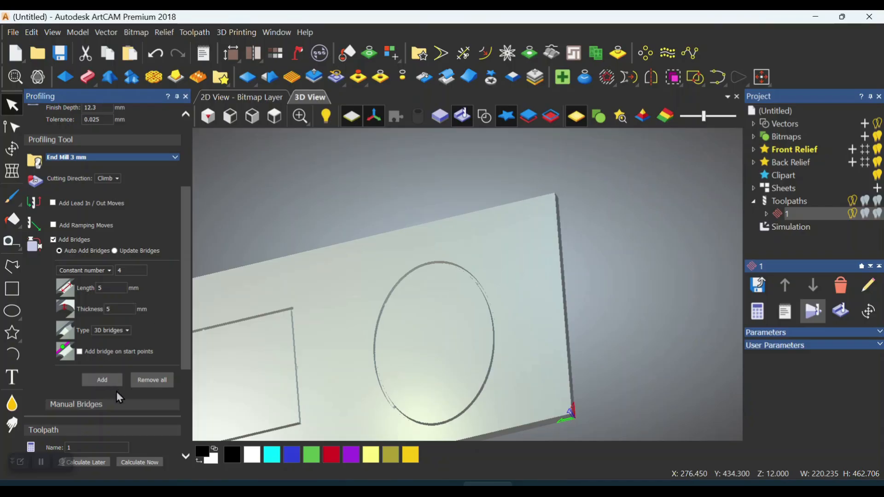
click(139, 462)
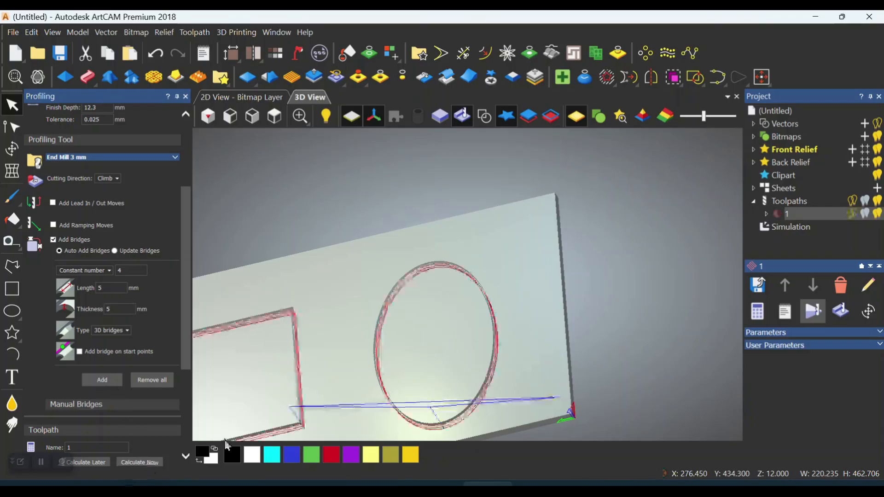
click(814, 313)
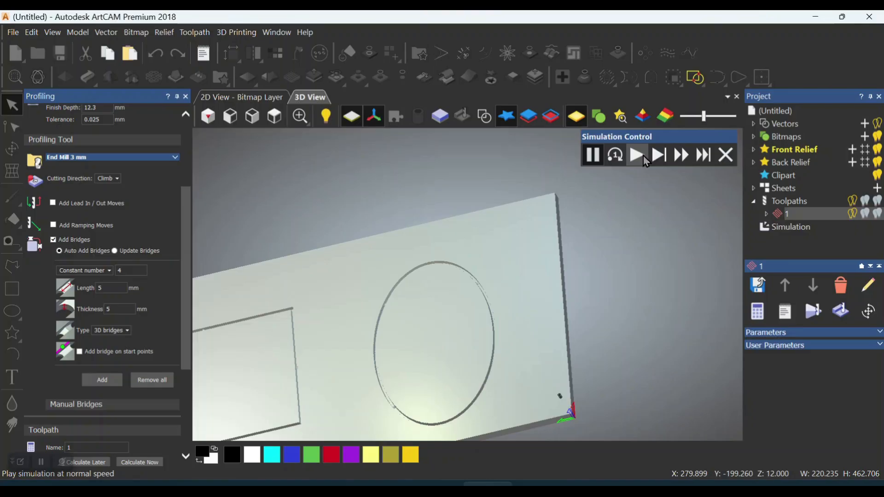
click(726, 156)
right_click(788, 214)
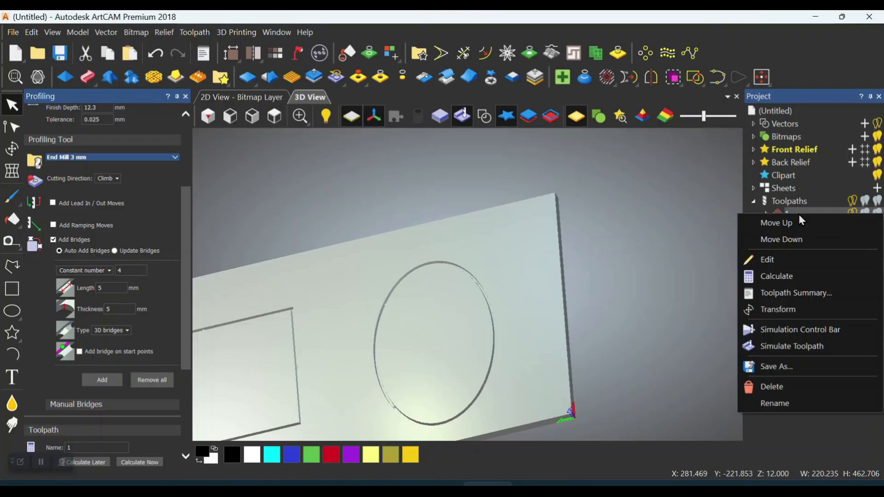
click(702, 252)
Reset the simulation to an uncut block and run toolpath 1's simulation again
click(785, 227)
right_click(785, 227)
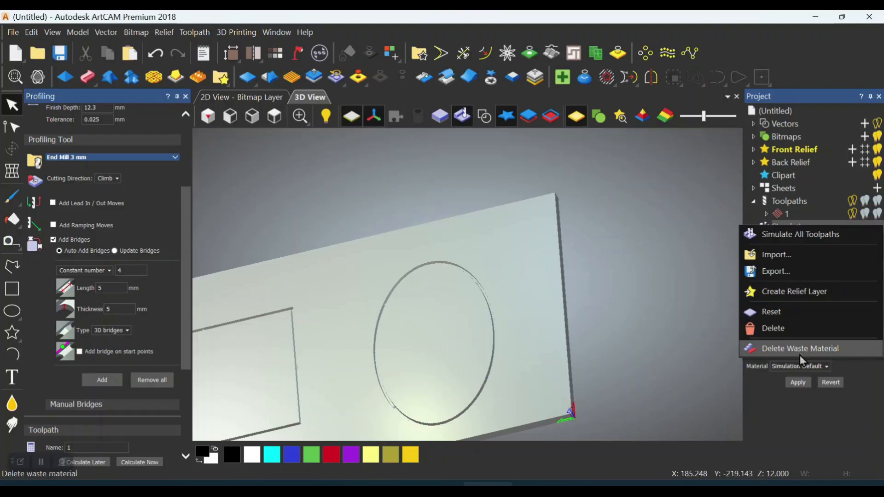
click(773, 312)
click(788, 214)
click(813, 311)
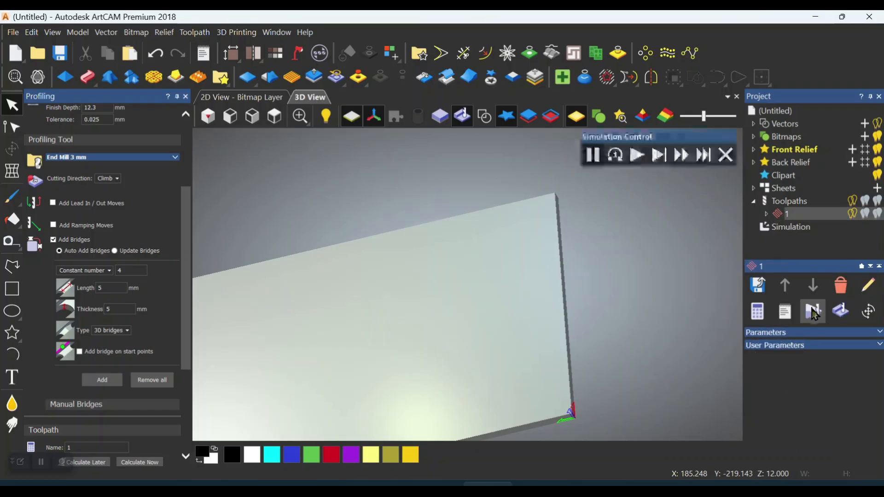
click(659, 155)
drag(580, 218, 586, 249)
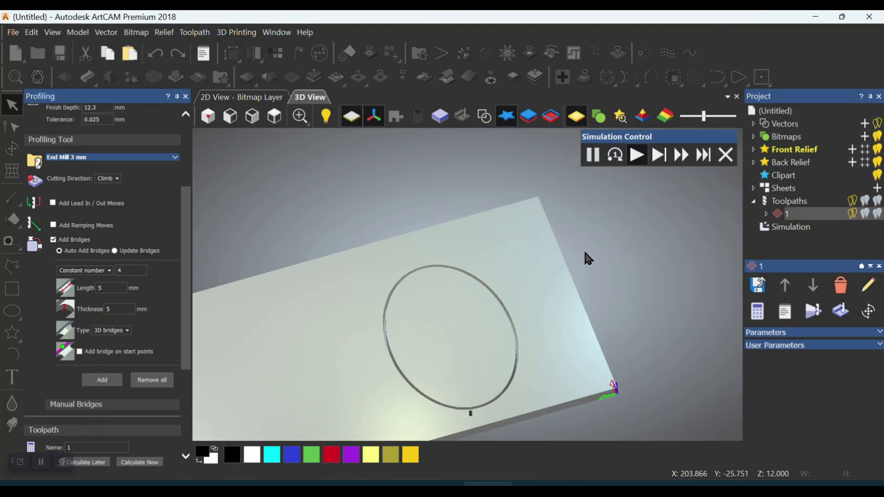
Examine the bridges along the ellipse's cut up close, from above and from the underside of the block
scroll(441, 318, up, 3)
drag(517, 336, 446, 381)
scroll(520, 262, up, 3)
scroll(560, 259, up, 2)
drag(562, 259, 392, 172)
scroll(520, 235, down, 5)
scroll(470, 281, up, 2)
scroll(469, 281, up, 4)
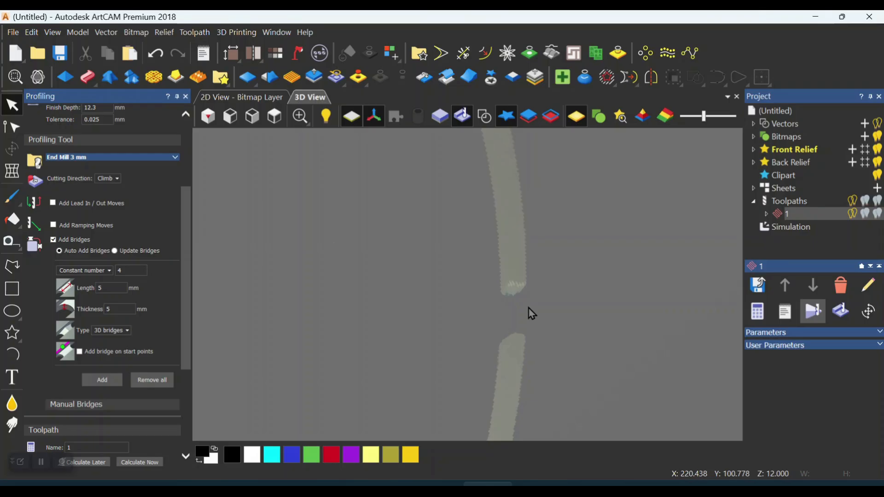
scroll(497, 318, down, 4)
drag(547, 298, 371, 209)
scroll(353, 211, up, 2)
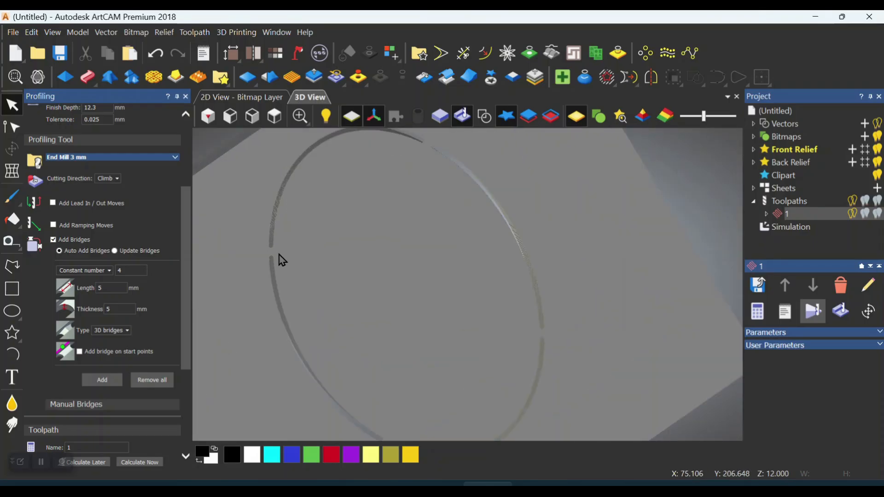
scroll(375, 225, down, 5)
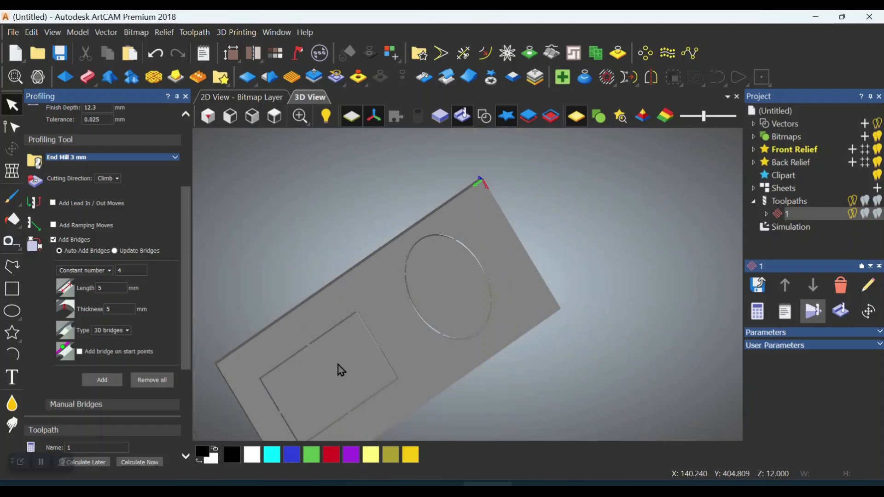
Examine the bridge in the rectangle's side groove up close and review toolpath 1's bridge settings
drag(338, 362, 304, 253)
scroll(264, 220, up, 3)
drag(414, 219, 476, 294)
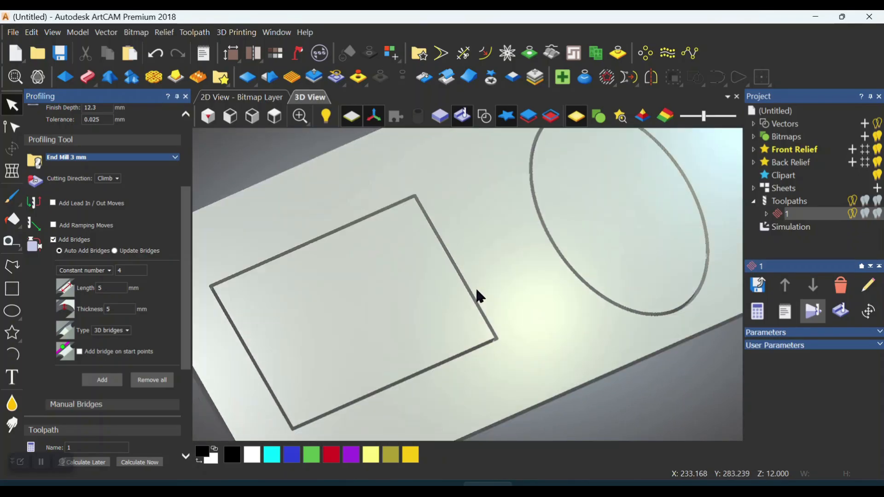
drag(184, 288, 189, 355)
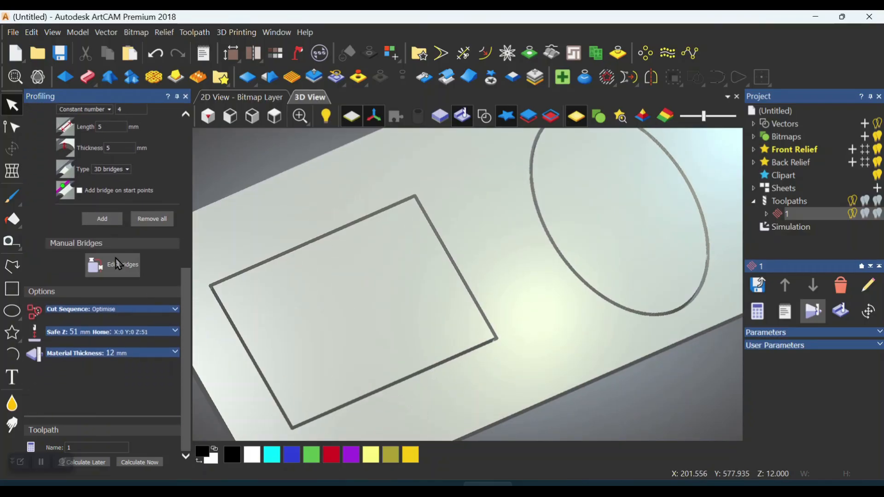
drag(184, 271, 177, 210)
click(96, 258)
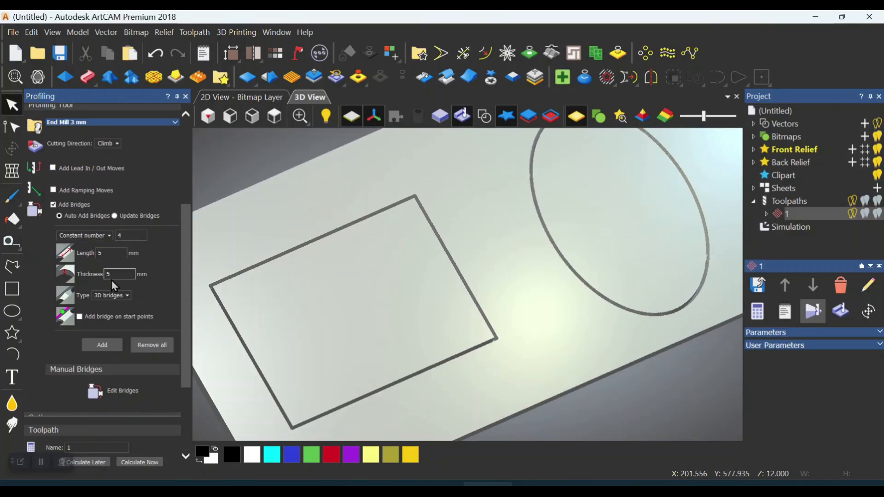
scroll(428, 285, up, 8)
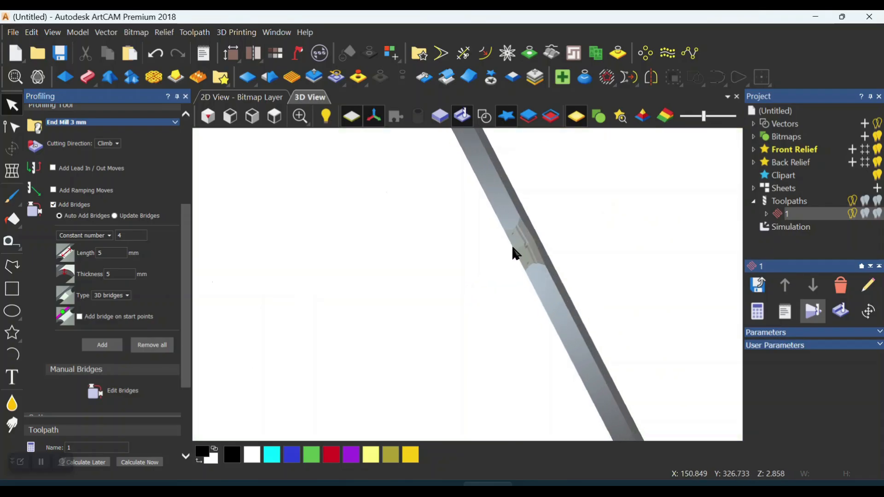
scroll(517, 249, up, 2)
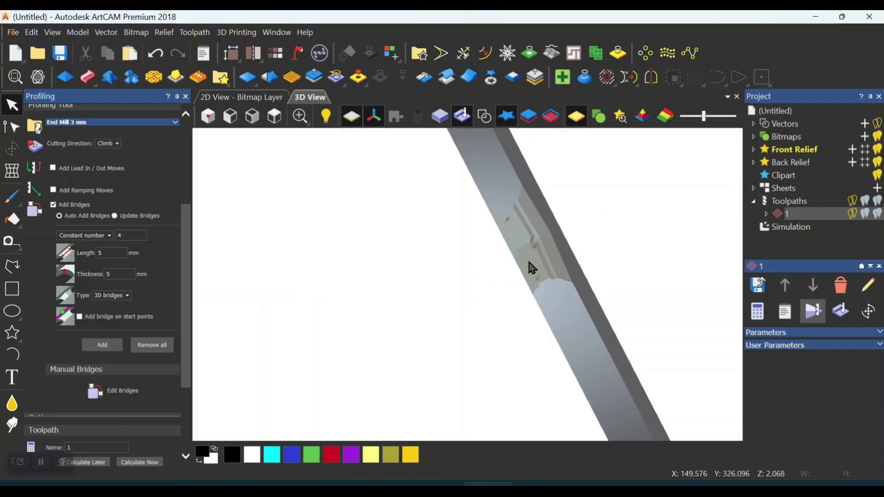
drag(529, 267, 520, 289)
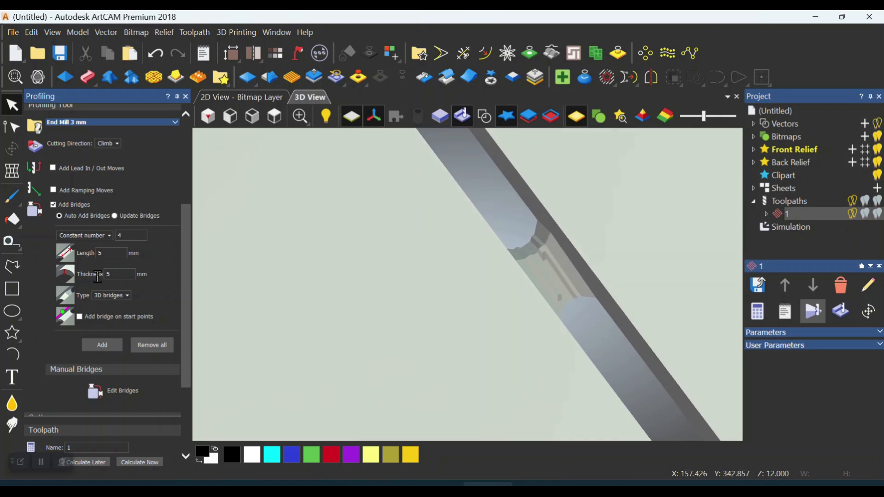
drag(188, 261, 191, 345)
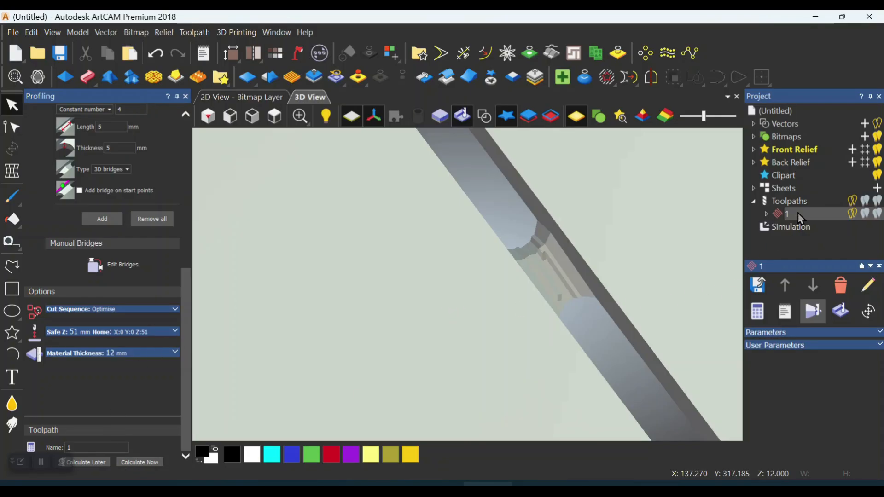
Check toolpath 1's machining time and OptiFeed time in the toolpath summary information
click(785, 312)
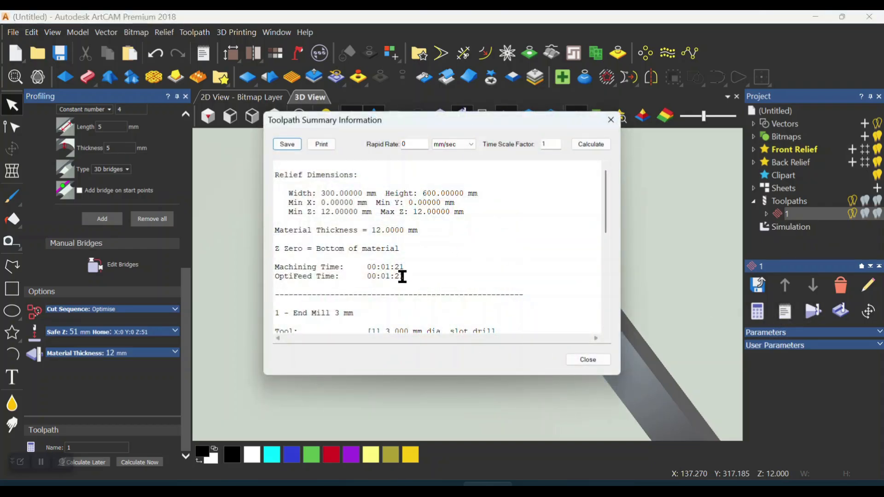
drag(381, 277, 442, 276)
click(588, 360)
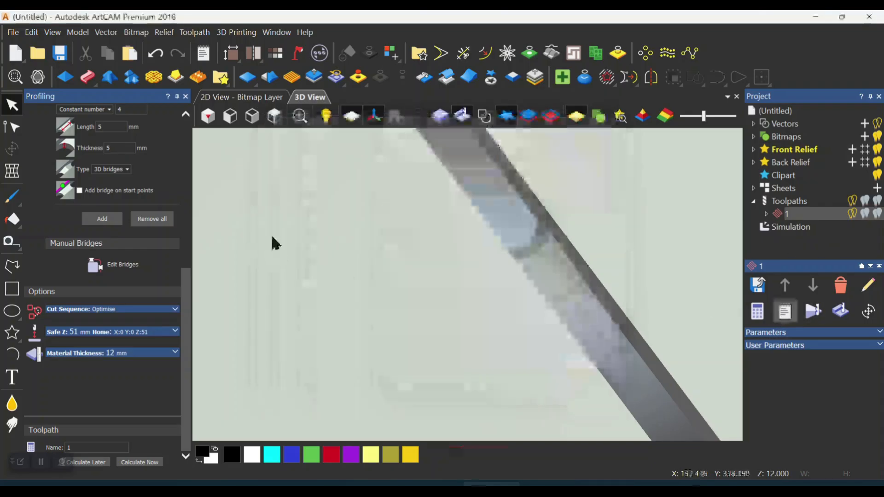
Reopen toolpath 1's settings, set the 3 mm end mill's feed rate and final pass feed rate to 40 mm/sec, and recalculate
right_click(795, 224)
click(771, 257)
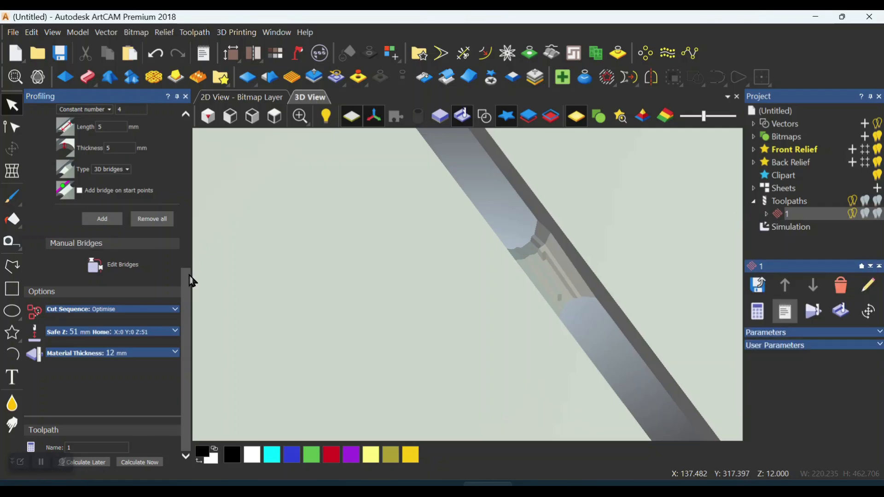
click(79, 294)
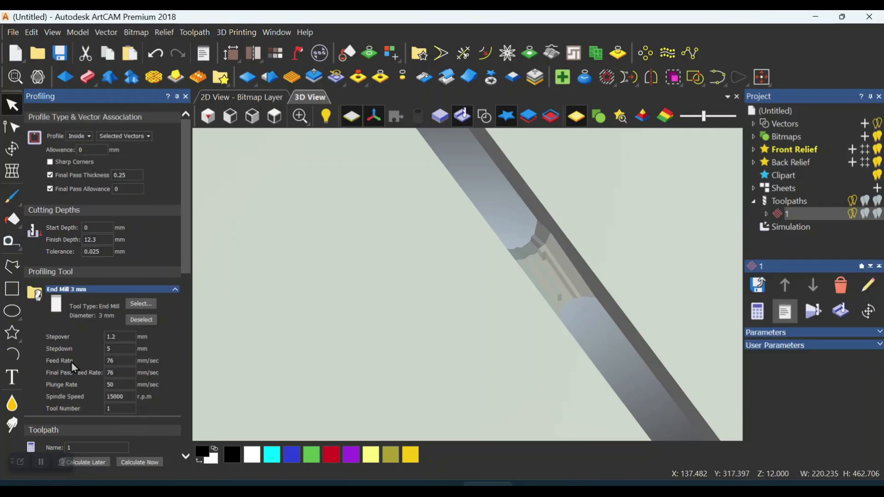
click(118, 360)
drag(121, 360, 87, 371)
text(40)
click(125, 373)
double_click(125, 372)
text(40)
click(146, 463)
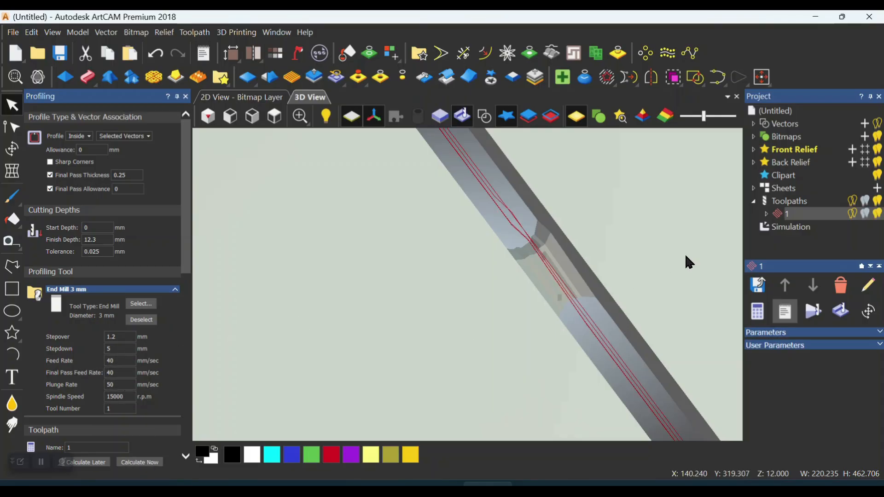
Check the recalculated toolpath 1's machining time in its summary, then close the summary
click(788, 315)
drag(381, 267, 420, 267)
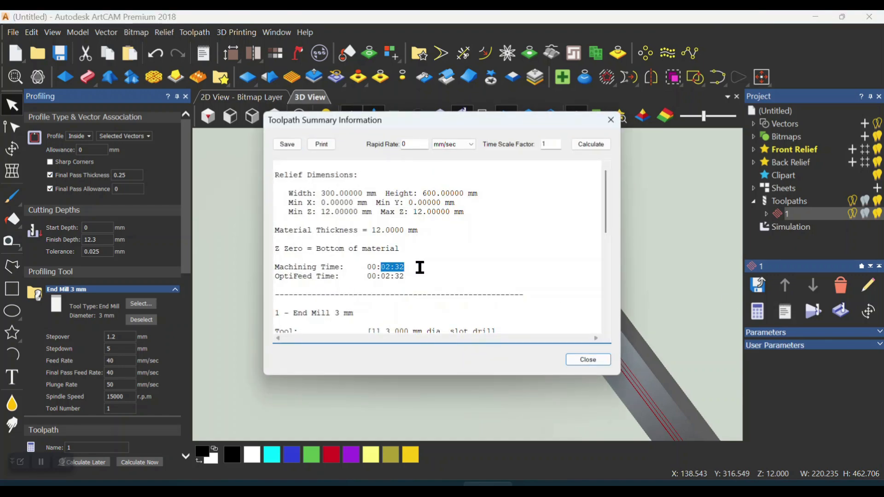
click(588, 359)
scroll(520, 250, down, 10)
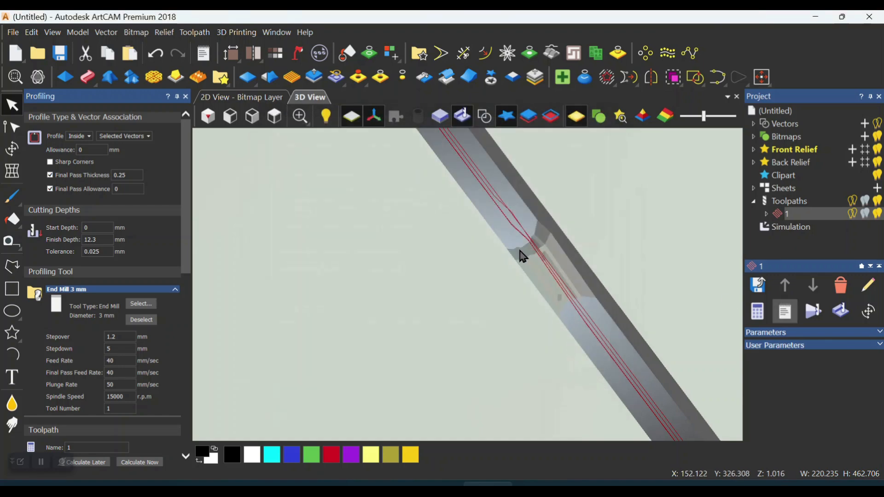